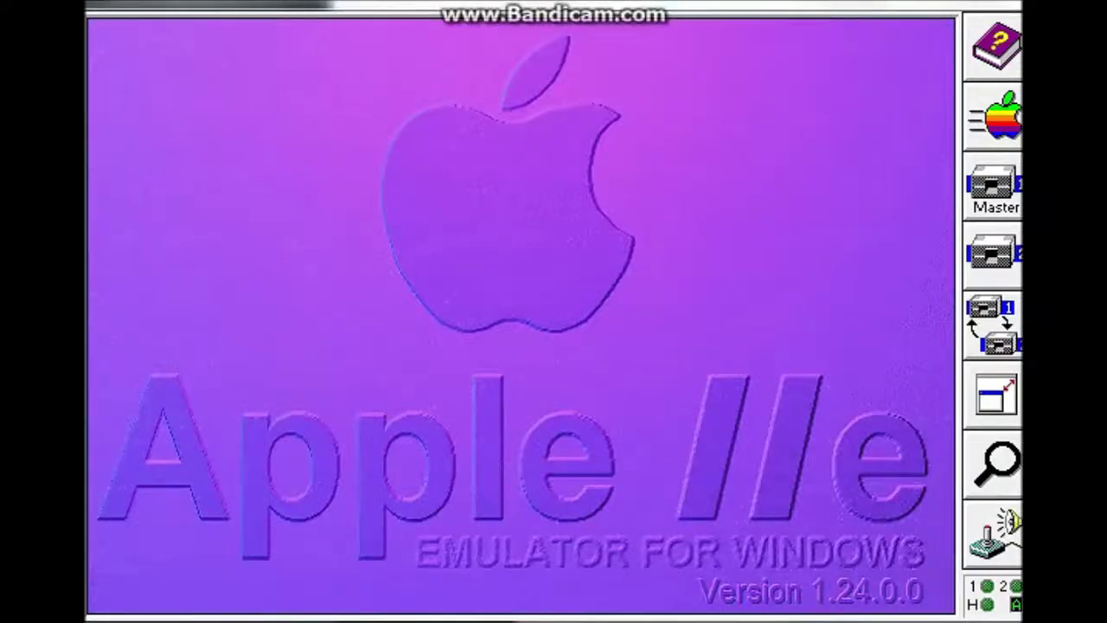
Boot the emulated Apple IIe and enter the line THIS IS AN VERY OLD OS at the prompt.
{"action": "key", "text": "F2"}
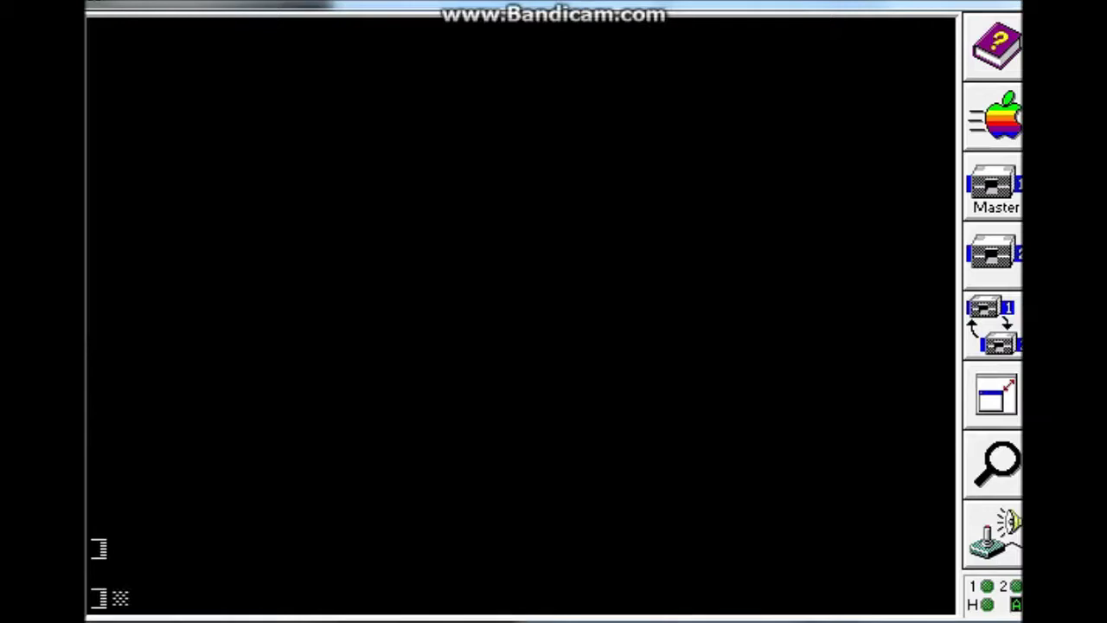
{"action": "type", "text": "THIS IS AN"}
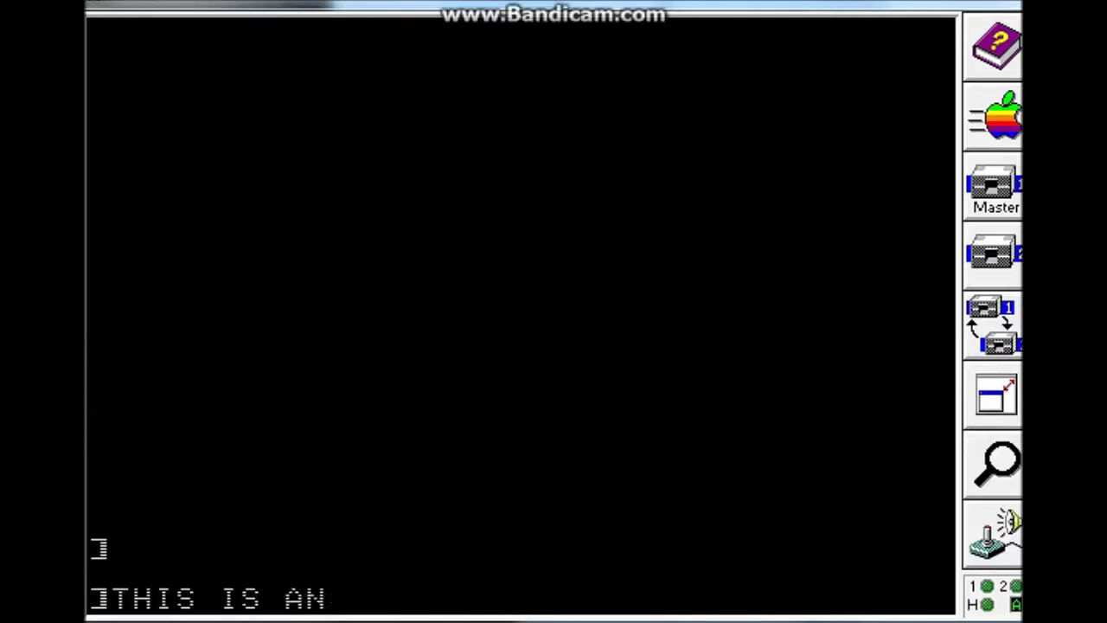
{"action": "type", "text": " VERY OLD OS"}
{"action": "key", "text": "Return"}
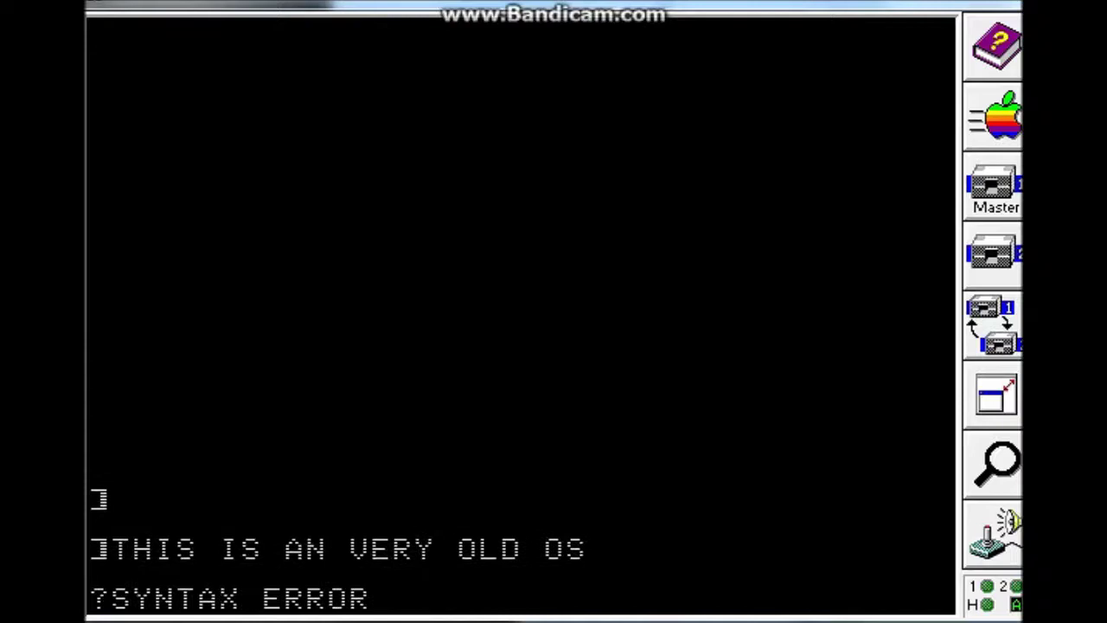
Enter the line WHICH YOU CAN DO SOME SIMPLE PROGRAMMING at the prompt.
{"action": "type", "text": "WHICH YOU CAN"}
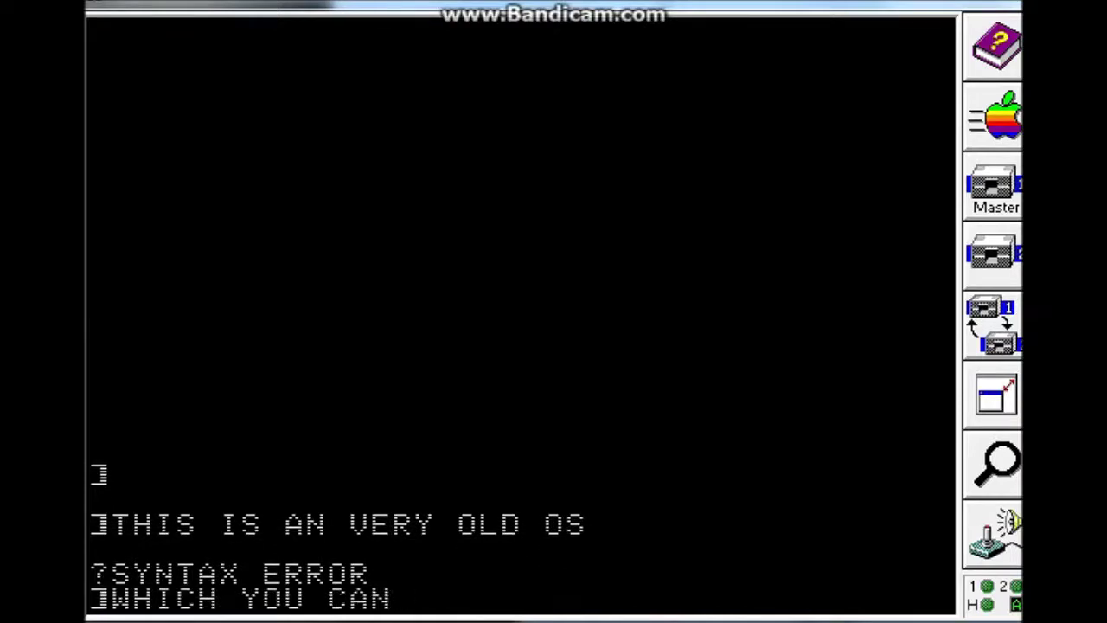
{"action": "type", "text": " DO SOME SIMP"}
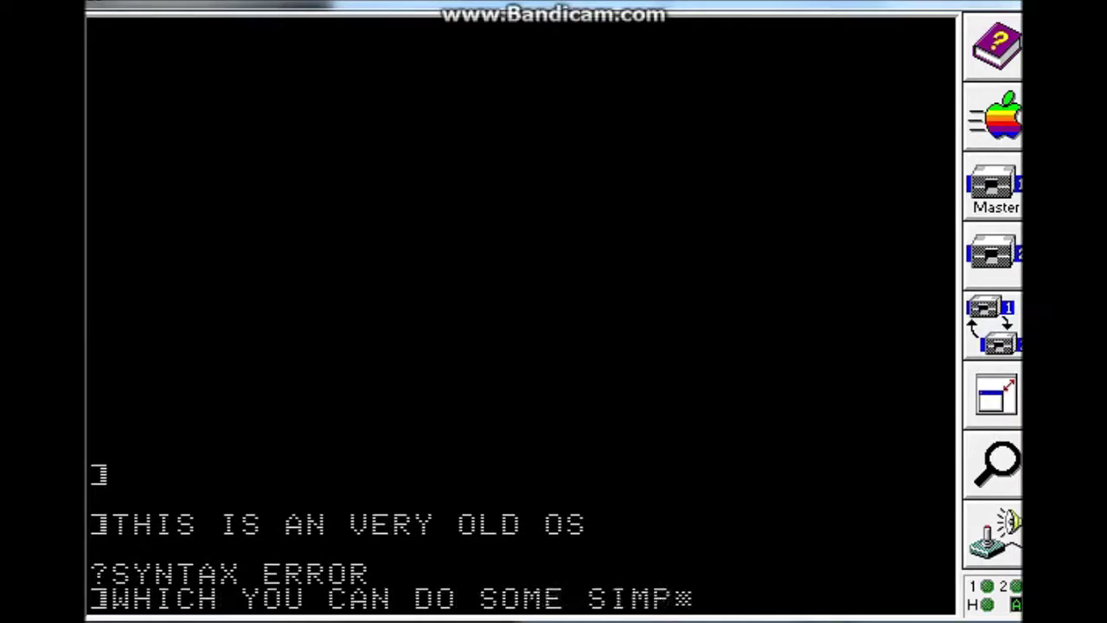
{"action": "type", "text": "LE PROGRAMMING"}
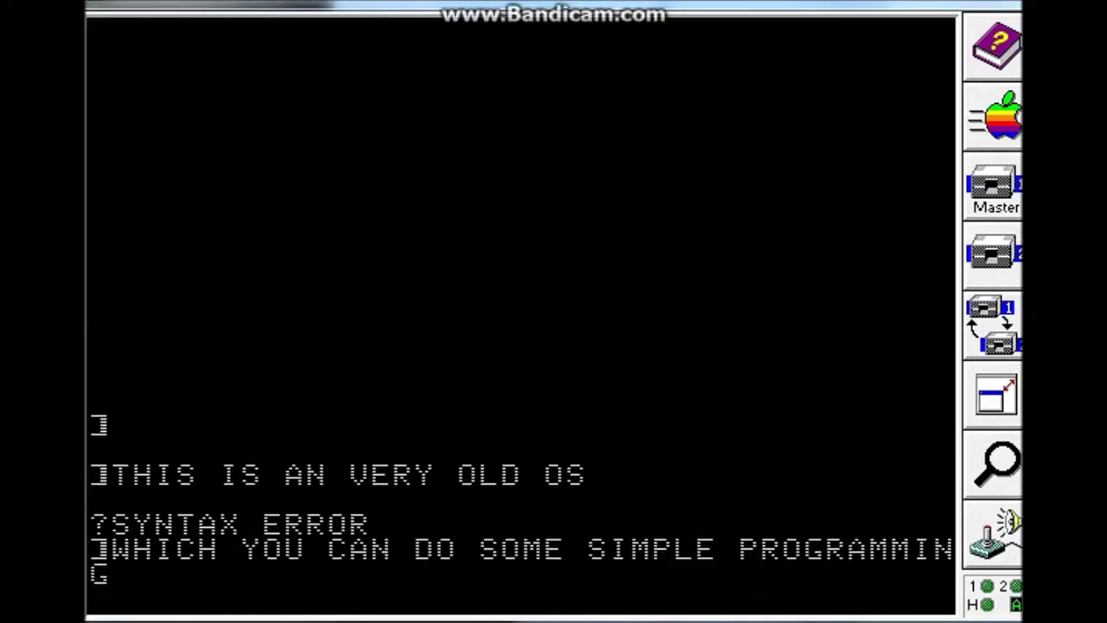
{"action": "key", "text": "Return"}
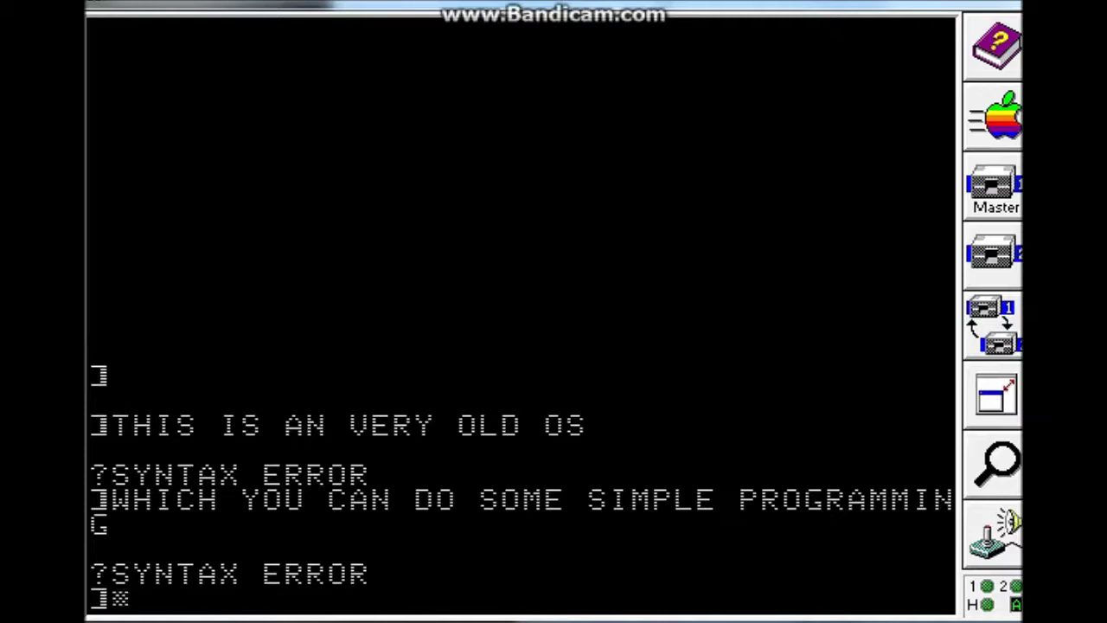
Enter the line IT DOESNT HAVE NET SUPPORT SO YEAH at the prompt.
{"action": "type", "text": "IT DOESNT"}
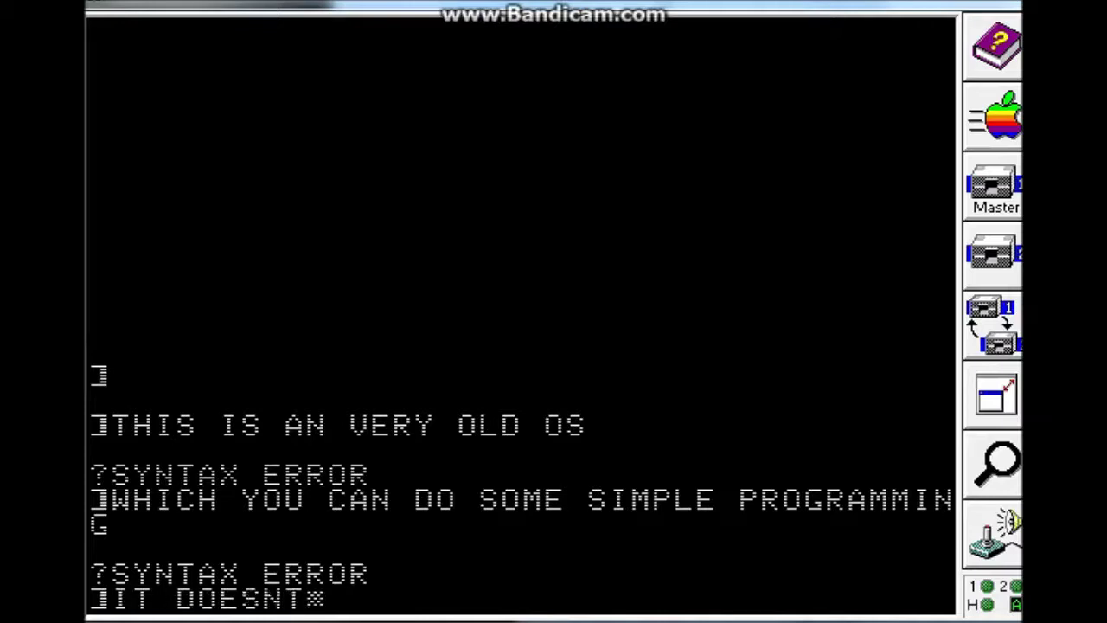
{"action": "type", "text": " HAVE NET SUU"}
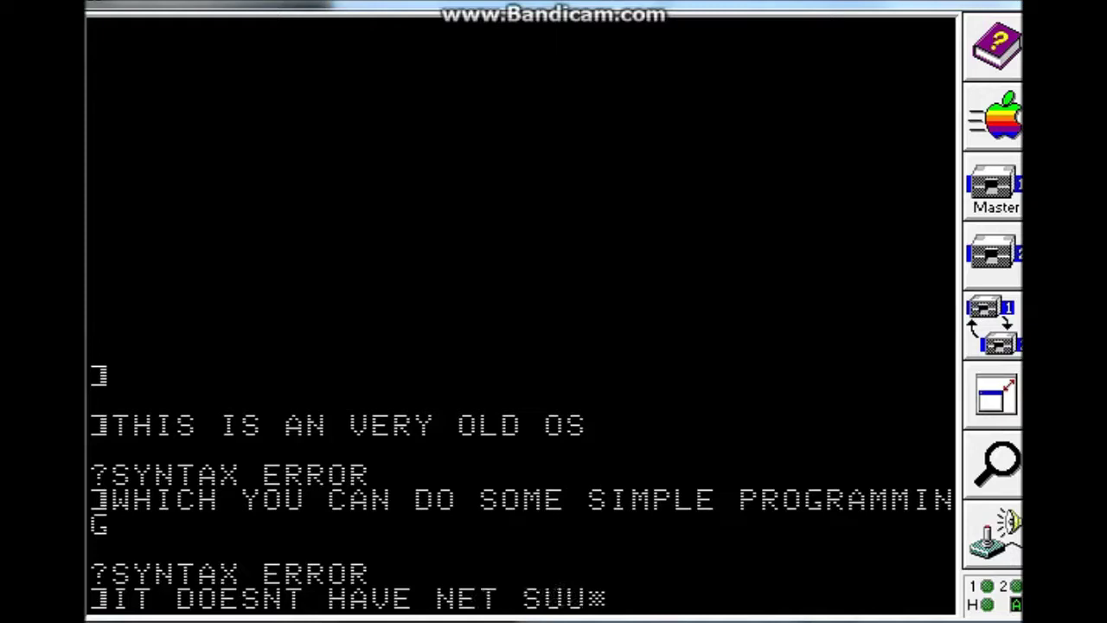
{"action": "key", "text": "BackSpace"}
{"action": "type", "text": "PPORT SO YEAH"}
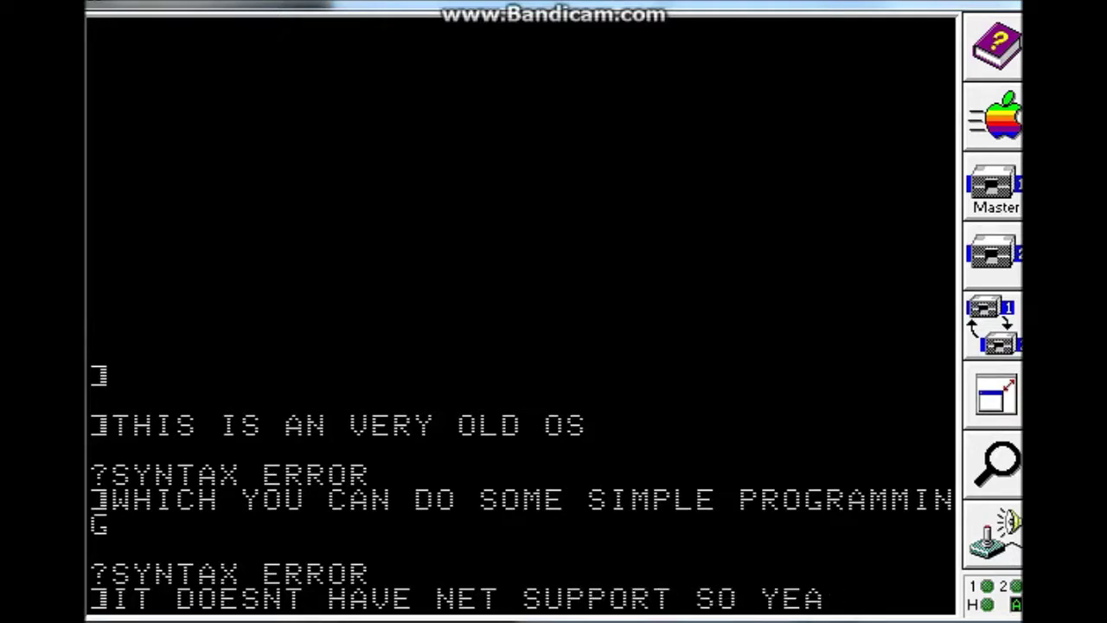
{"action": "key", "text": "Return"}
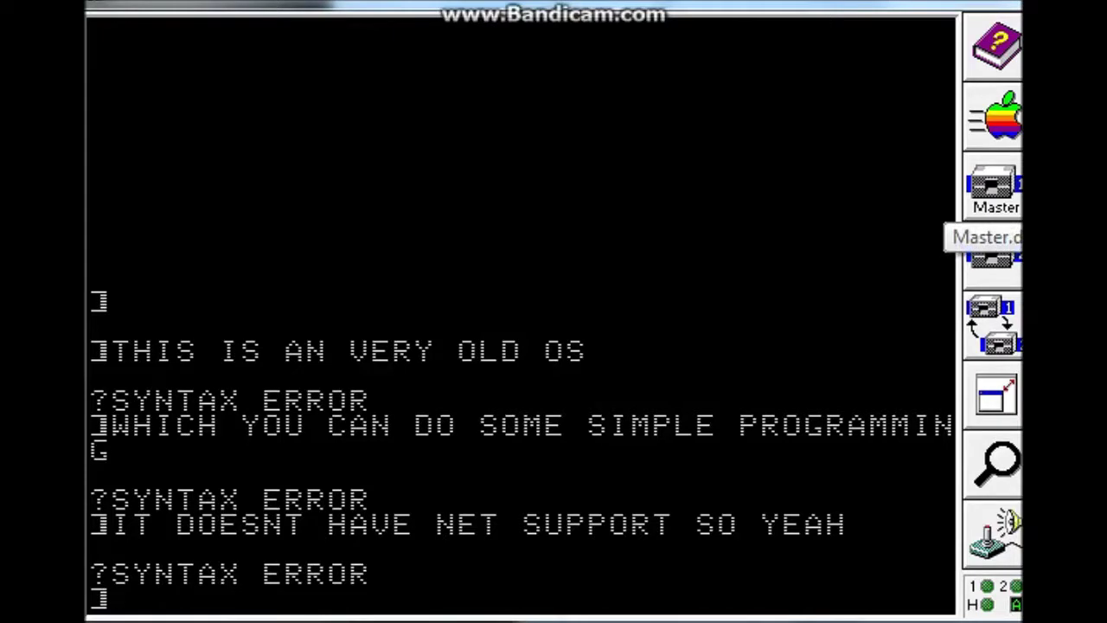
Dismiss the drive 1 disk image selection and run PRINT 9+9 at the BASIC prompt.
{"action": "left_click", "coordinate": [993, 194]}
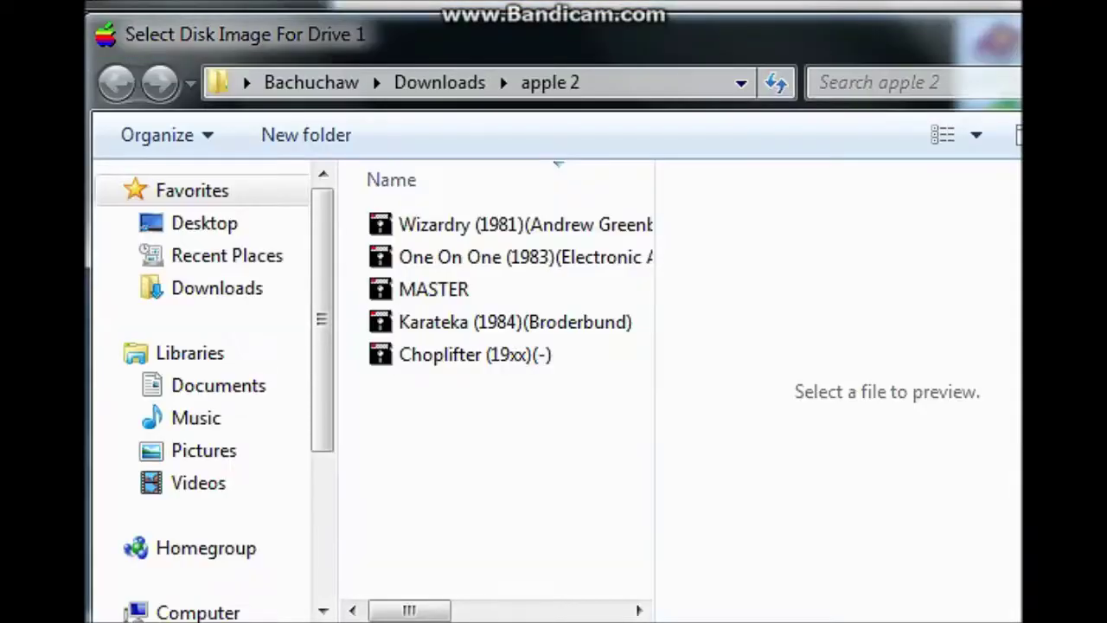
{"action": "key", "text": "Escape"}
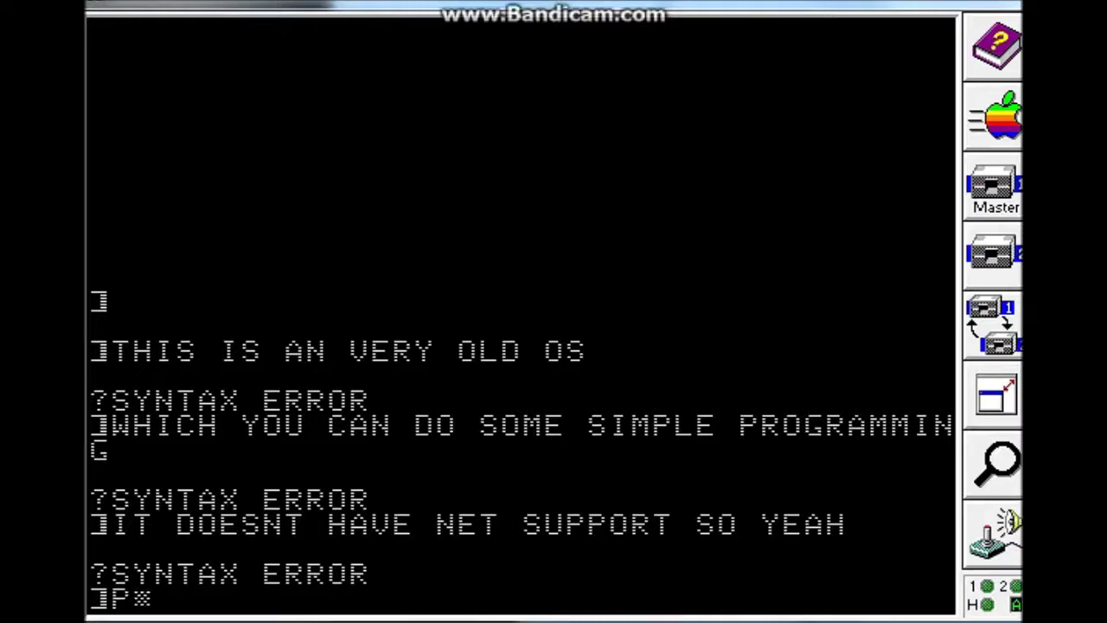
{"action": "type", "text": "RINT S"}
{"action": "key", "text": "BackSpace"}
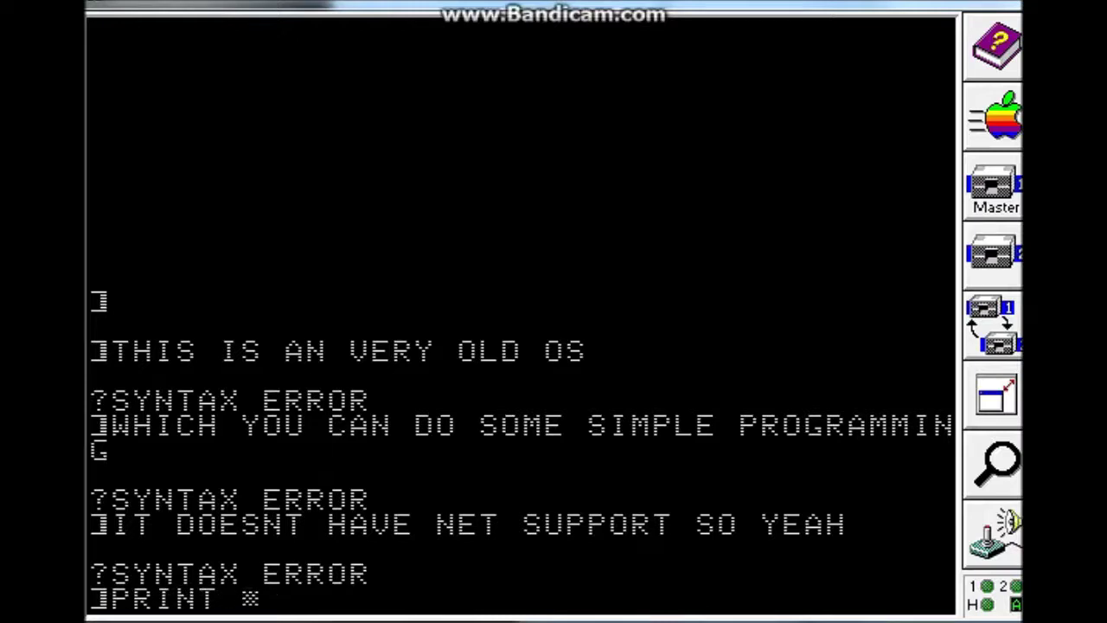
{"action": "type", "text": "9+0"}
{"action": "key", "text": "BackSpace"}
{"action": "type", "text": "9"}
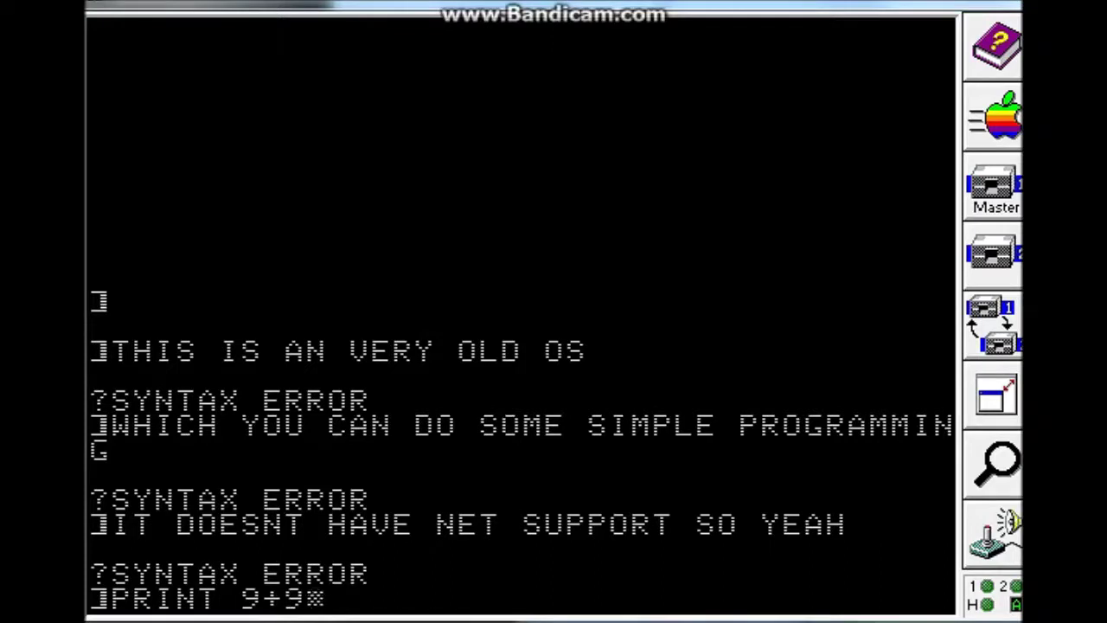
{"action": "key", "text": "Return"}
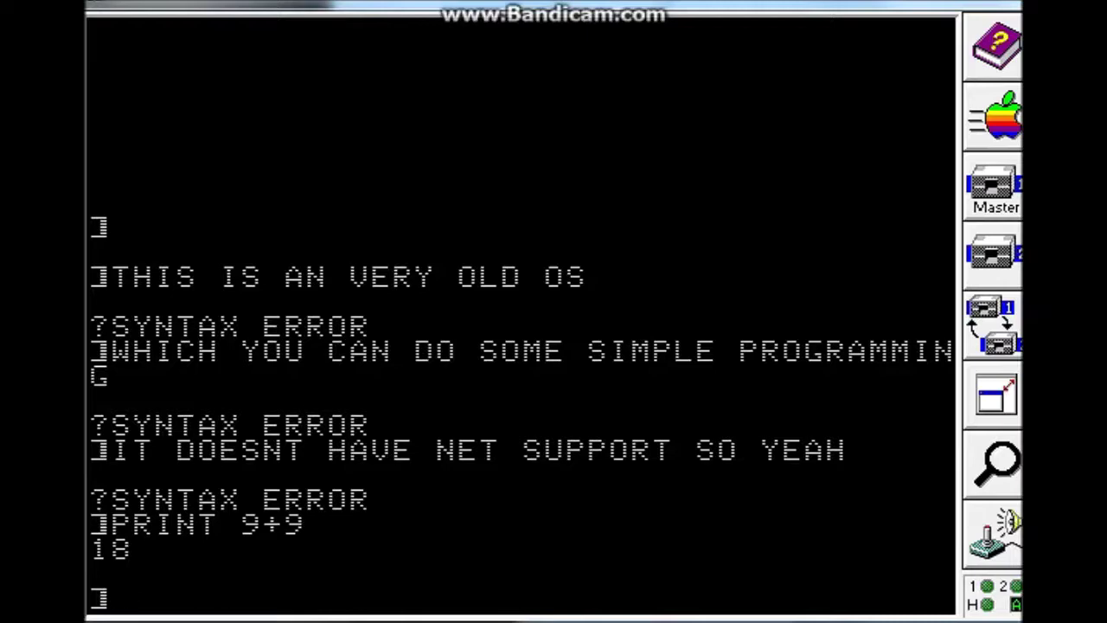
Run the subtraction PRINT 8-3 at the BASIC prompt.
{"action": "type", "text": "PRINT"}
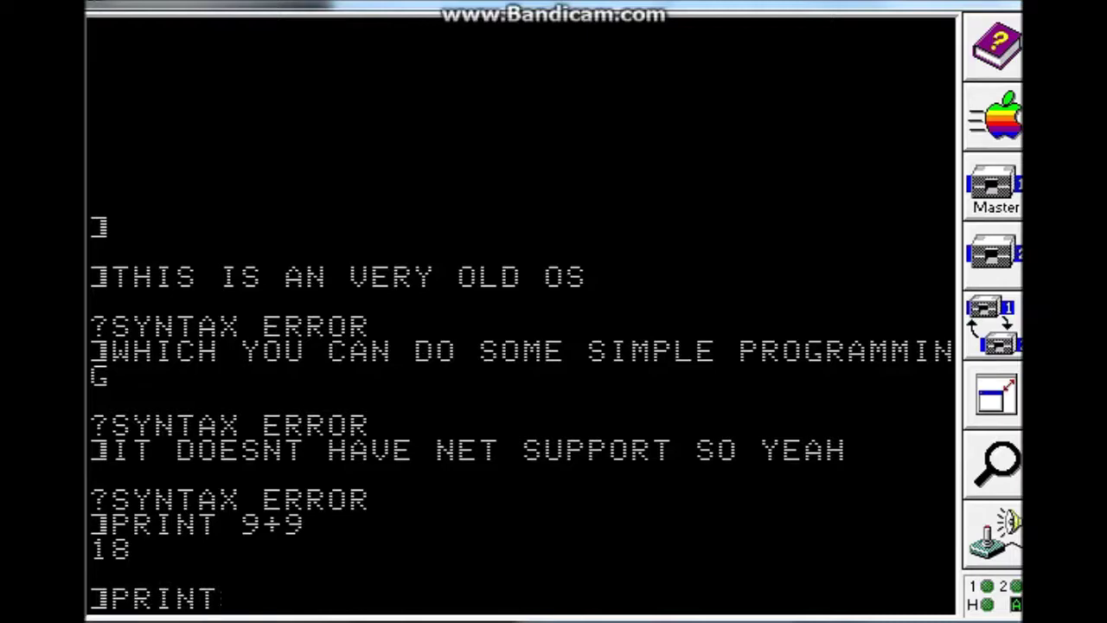
{"action": "type", "text": " 8-3"}
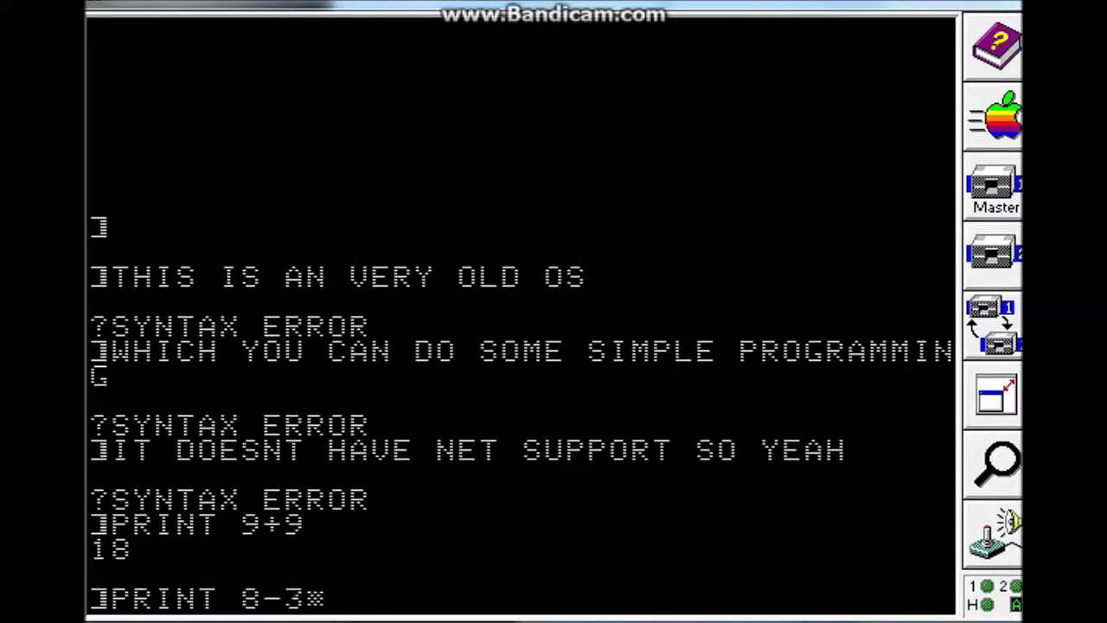
{"action": "key", "text": "Return"}
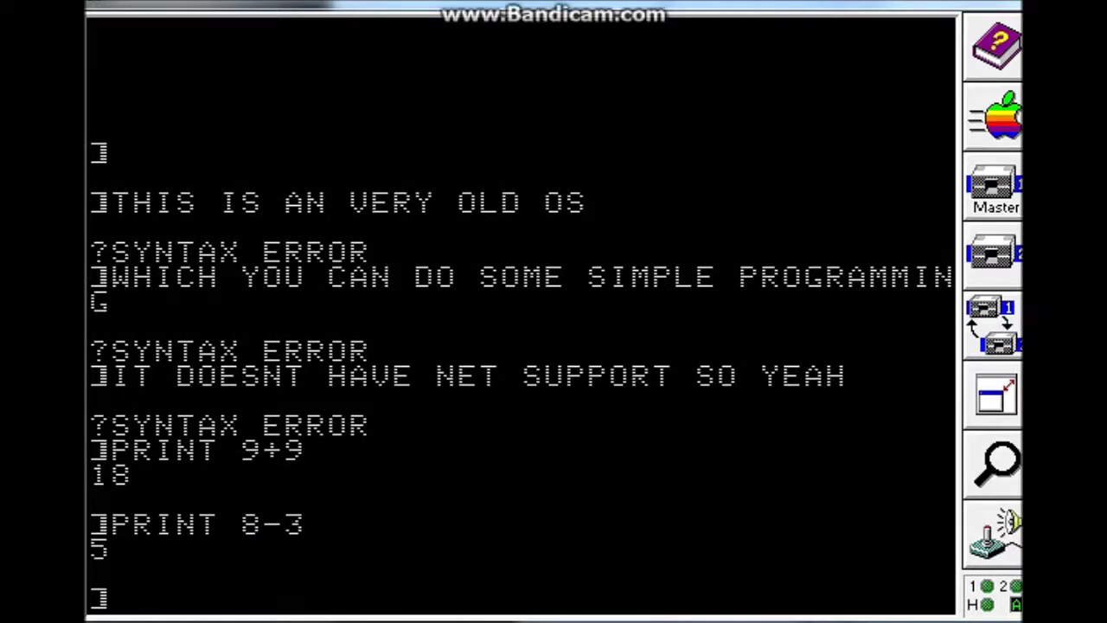
Try PRINT with a lone ^ operator and run the exponentiation PRINT 3^3.
{"action": "type", "text": "PRINT "}
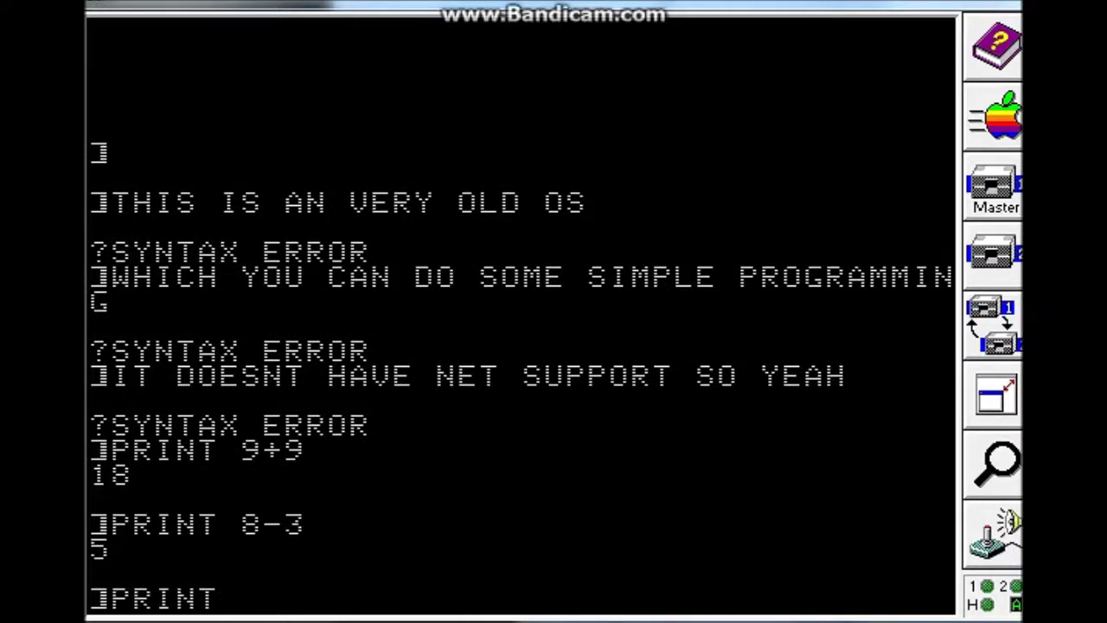
{"action": "type", "text": "^"}
{"action": "key", "text": "Return"}
{"action": "type", "text": "PRINT"}
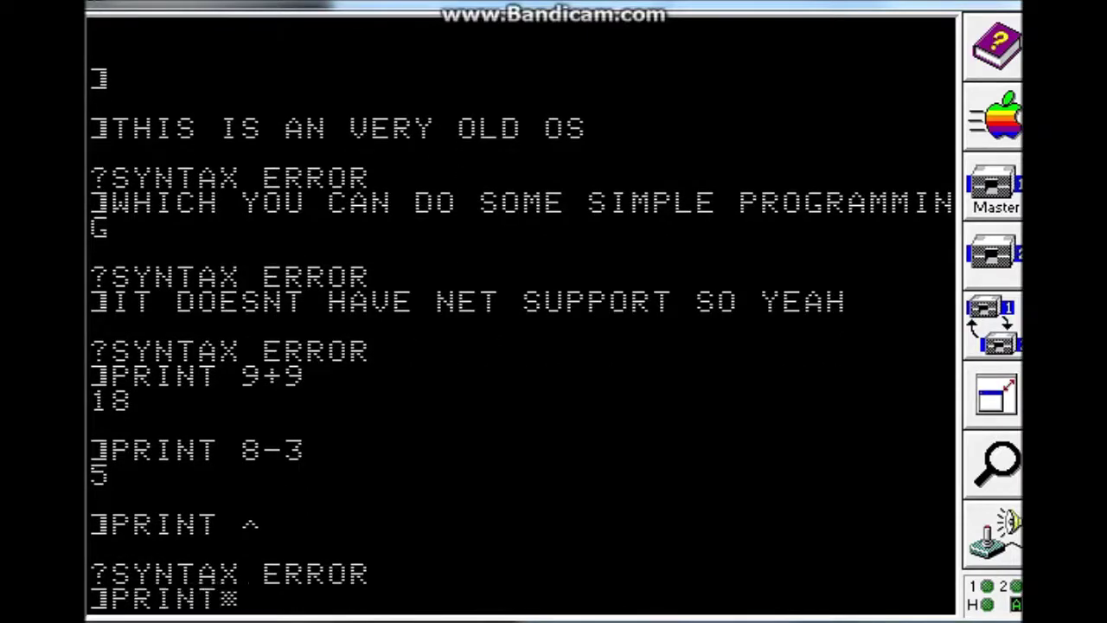
{"action": "type", "text": " 3*"}
{"action": "type", "text": "^3"}
{"action": "key", "text": "Return"}
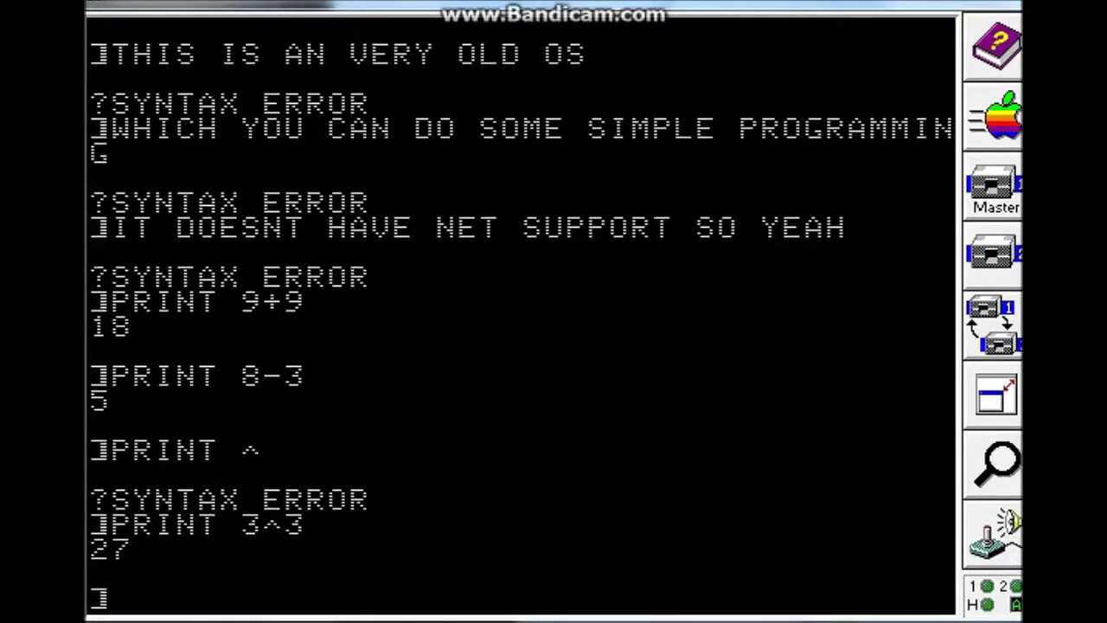
Run the division PRINT 1/1 at the BASIC prompt.
{"action": "type", "text": "PRINT 1"}
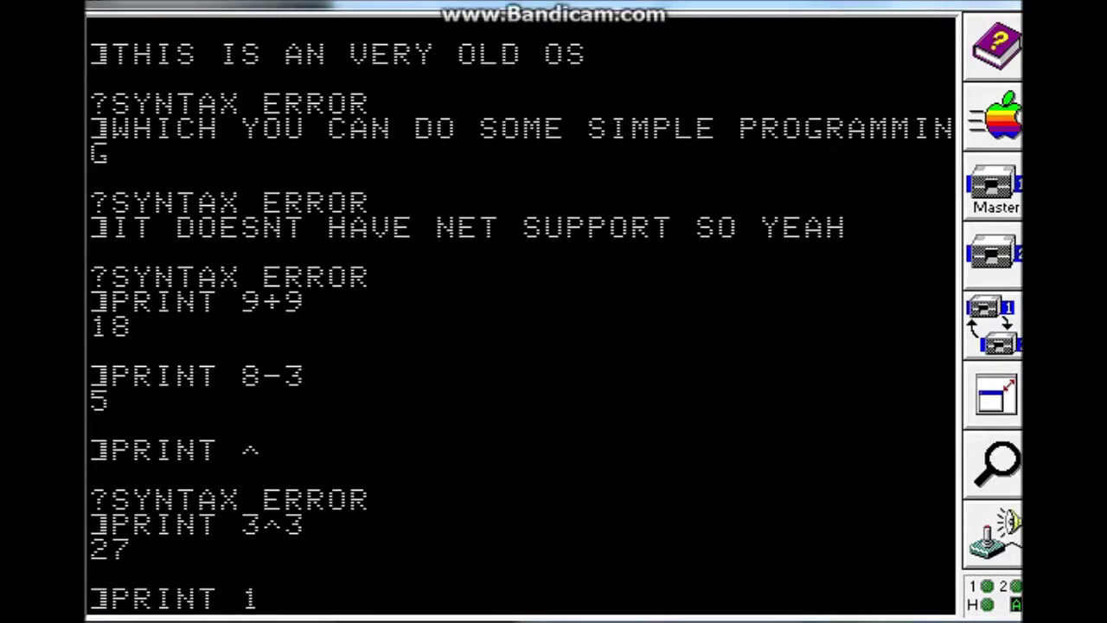
{"action": "type", "text": "/1"}
{"action": "key", "text": "Return"}
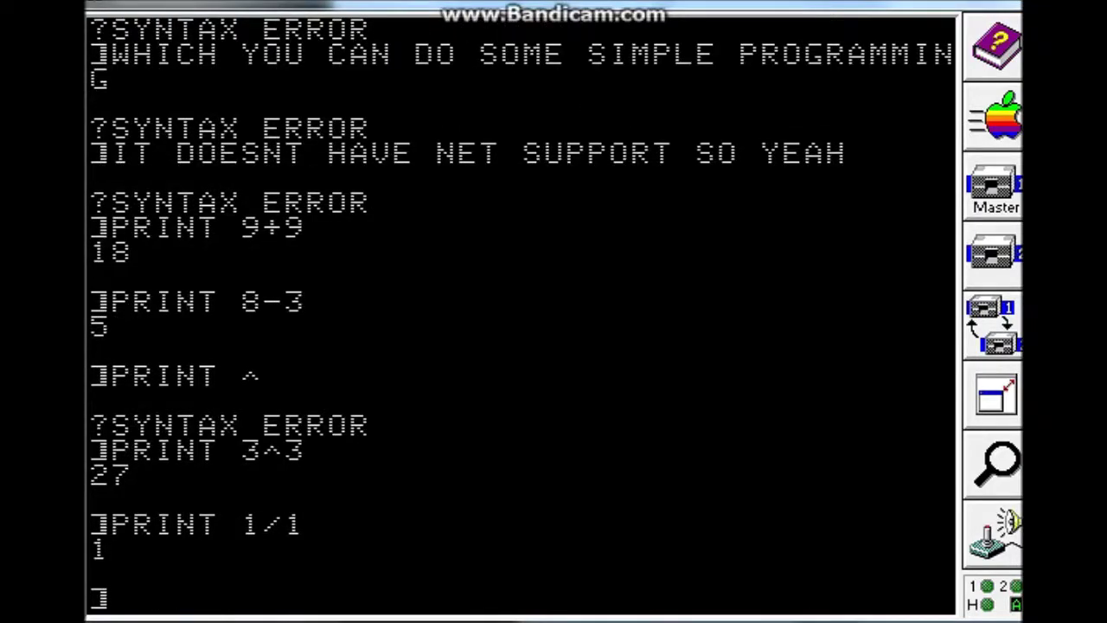
Load the Choplifter (19xx)(-) disk image from the apple 2 folder into drive 1.
{"action": "left_click", "coordinate": [993, 189]}
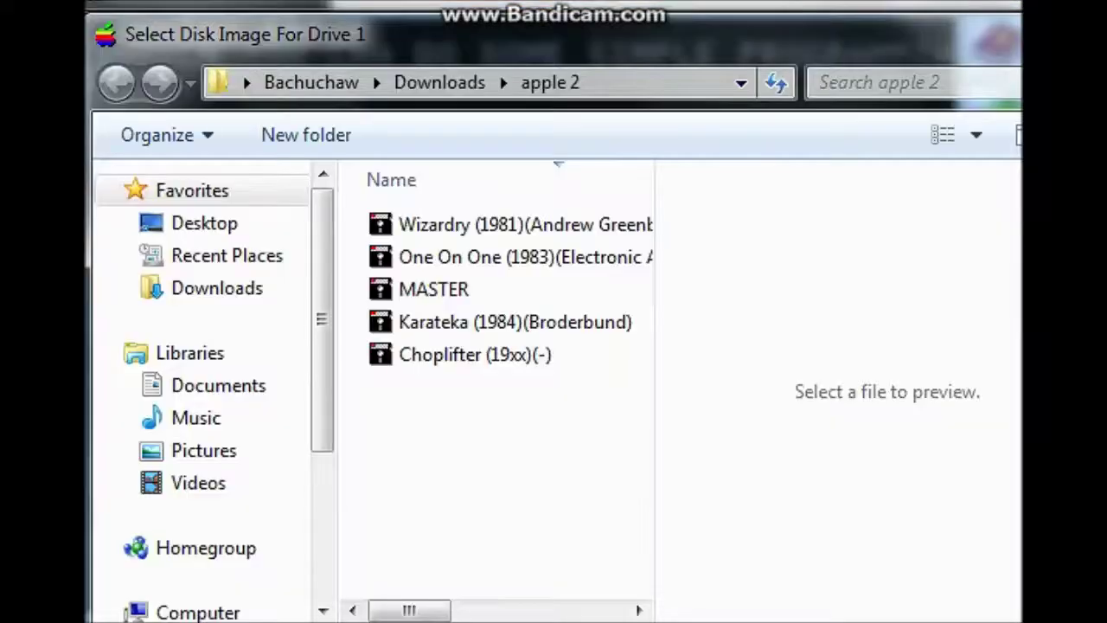
{"action": "left_click", "coordinate": [523, 289]}
{"action": "left_click", "coordinate": [515, 322]}
{"action": "left_click", "coordinate": [515, 354]}
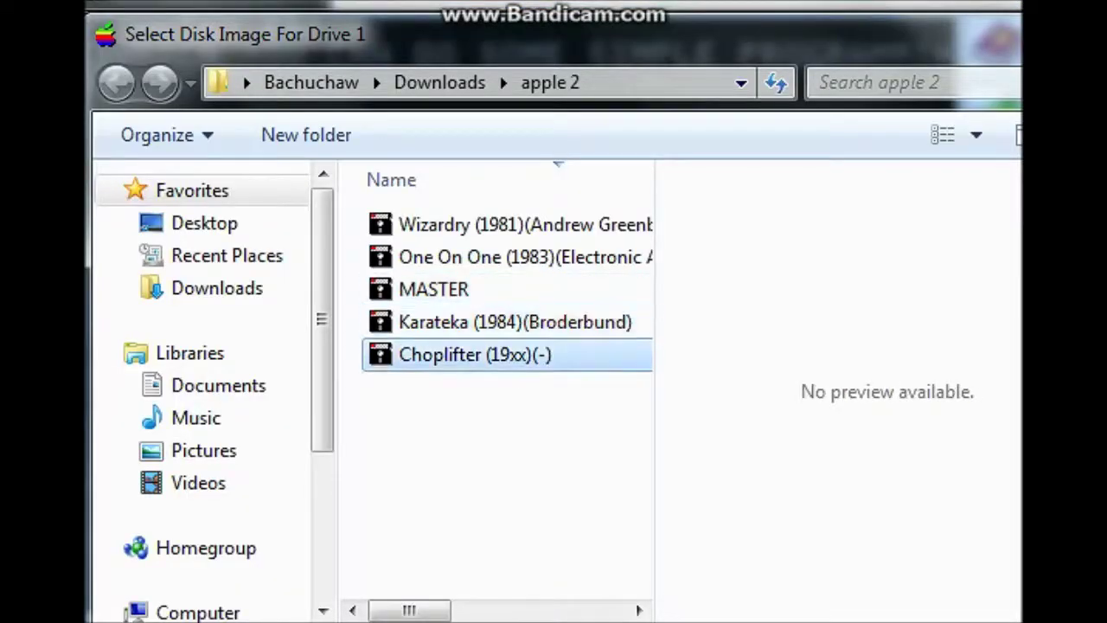
{"action": "left_click", "coordinate": [516, 322]}
{"action": "left_click", "coordinate": [515, 289]}
{"action": "left_click", "coordinate": [516, 257]}
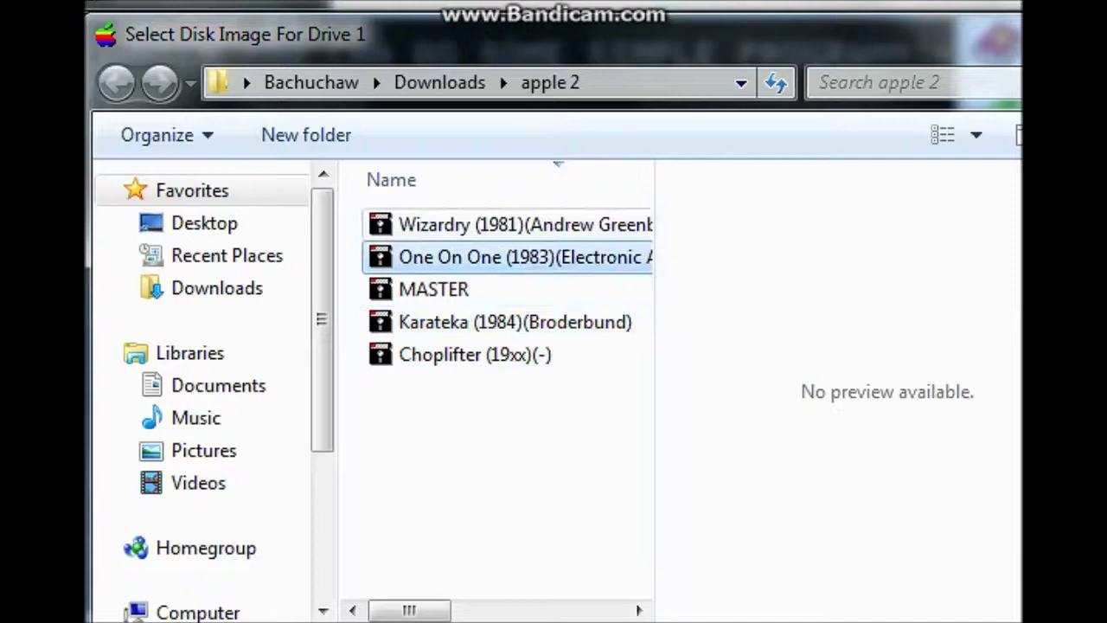
{"action": "left_click", "coordinate": [516, 225]}
{"action": "left_click", "coordinate": [516, 355]}
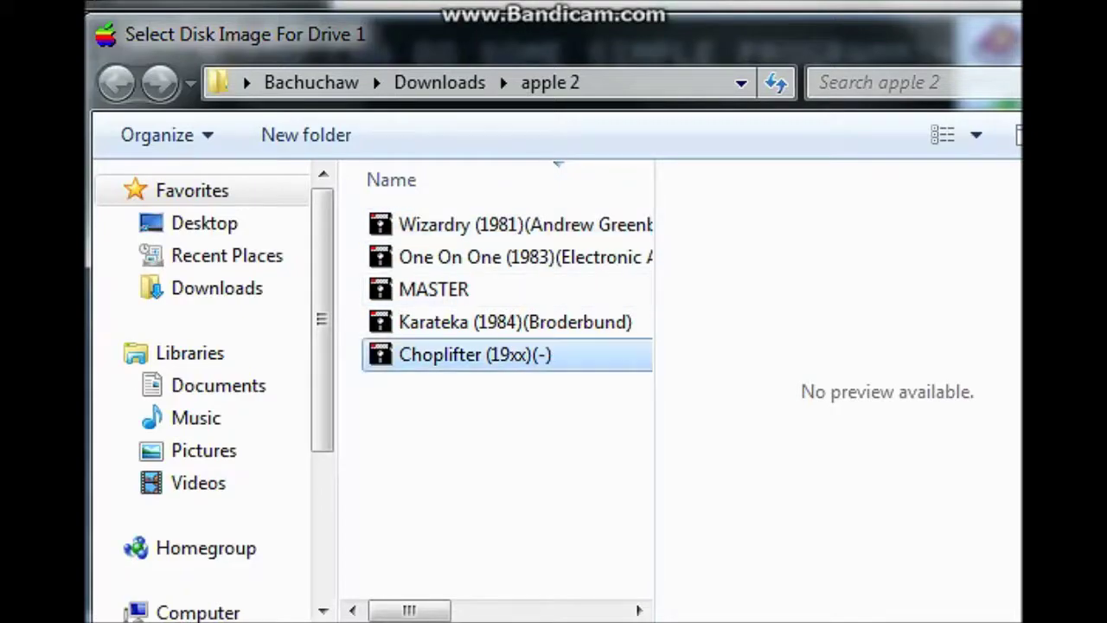
{"action": "double_click", "coordinate": [516, 354]}
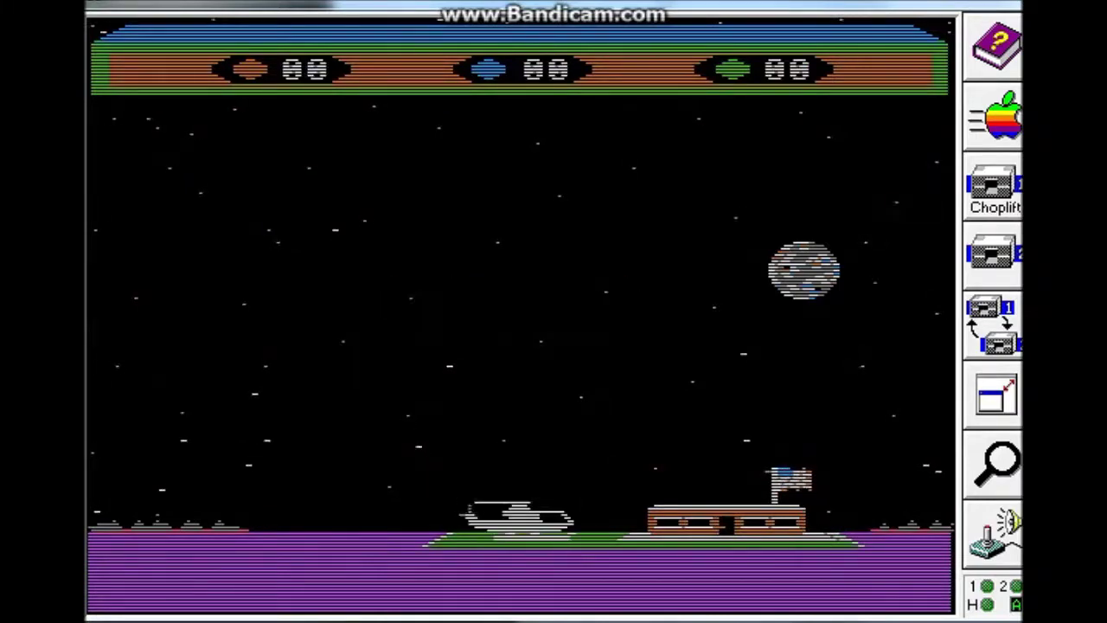
Take off from the base in Choplifter, fly the helicopter left past the border fence and descend to the ground.
{"action": "key", "text": "Up"}
{"action": "key", "text": "Left"}
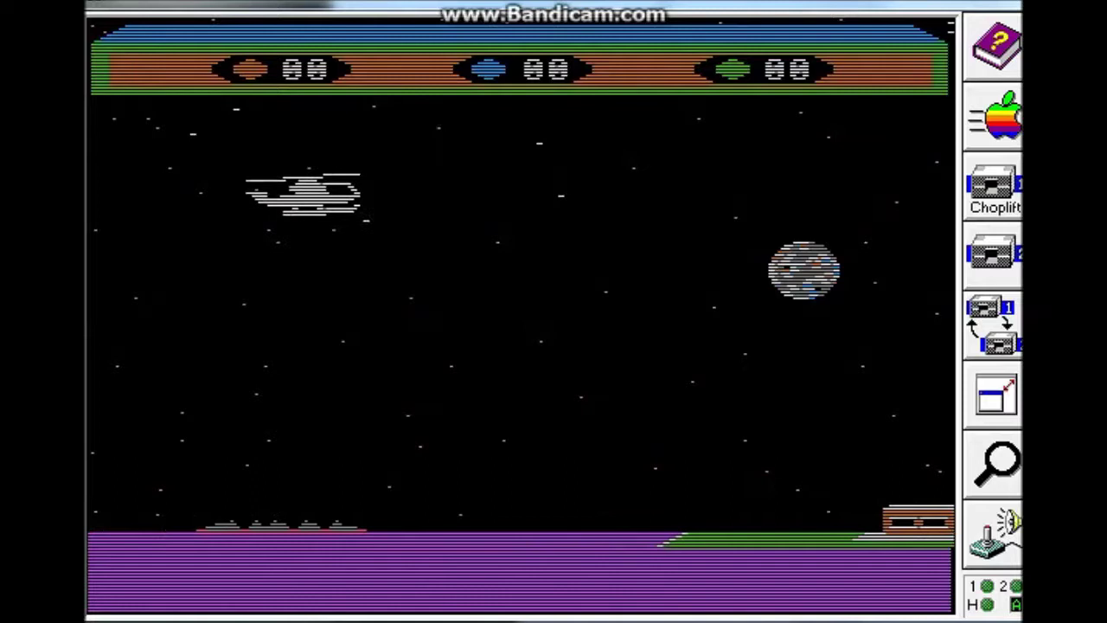
{"action": "key", "text": "Down"}
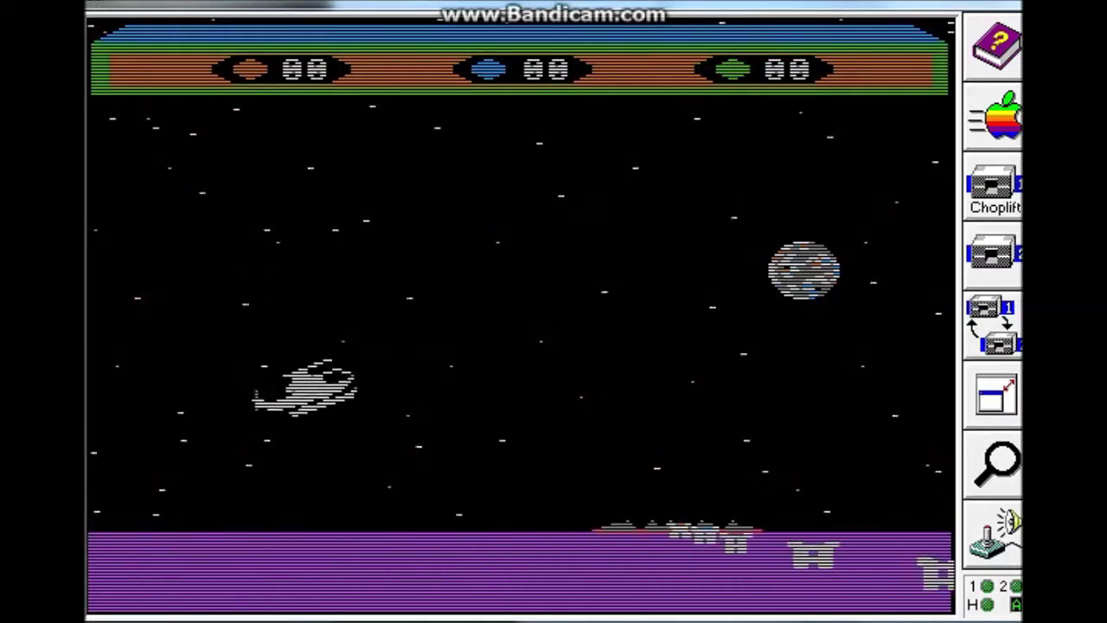
{"action": "key", "text": "Up"}
{"action": "key", "text": "Down"}
{"action": "key", "text": "Up"}
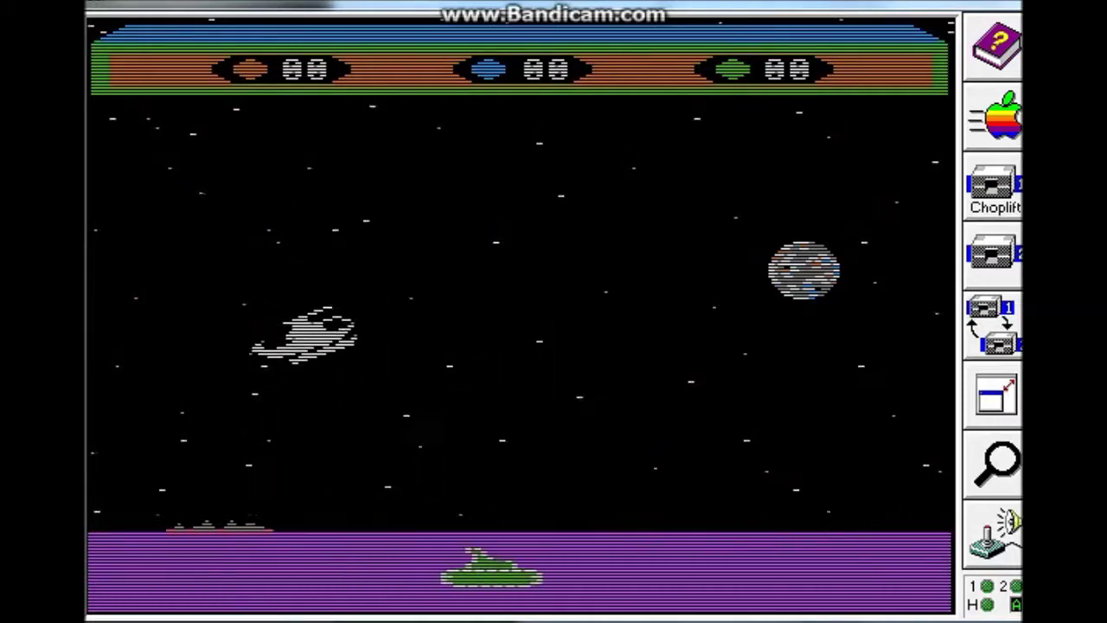
{"action": "key", "text": "Down"}
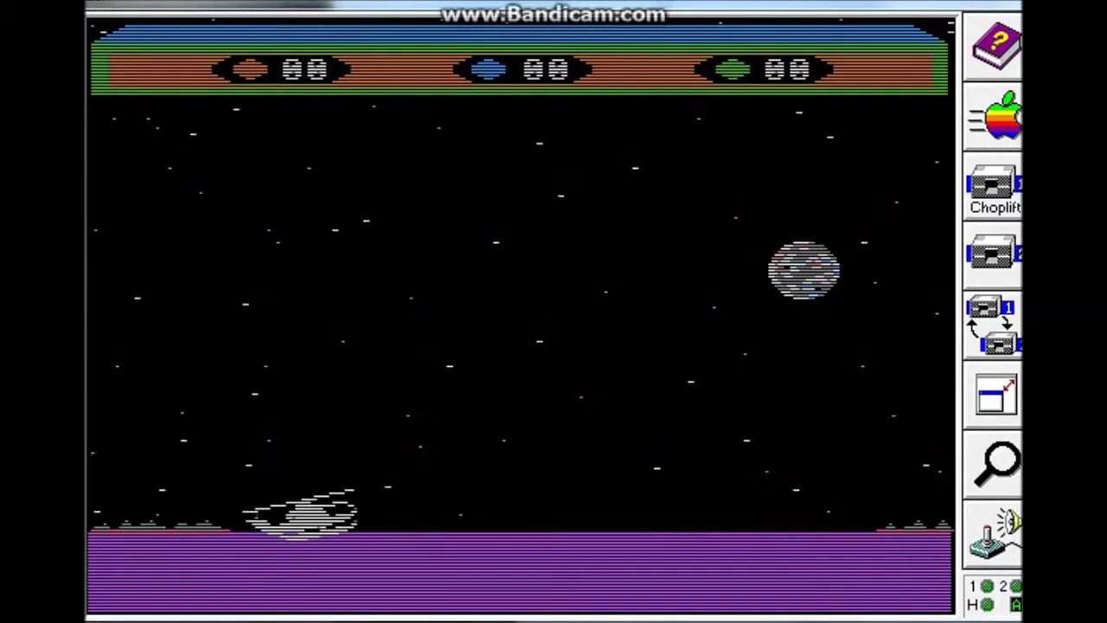
Lift the helicopter off again, turn it to the right and land it near the hostages to pick them up.
{"action": "key", "text": "Up"}
{"action": "key", "text": "Down"}
{"action": "key", "text": "Up"}
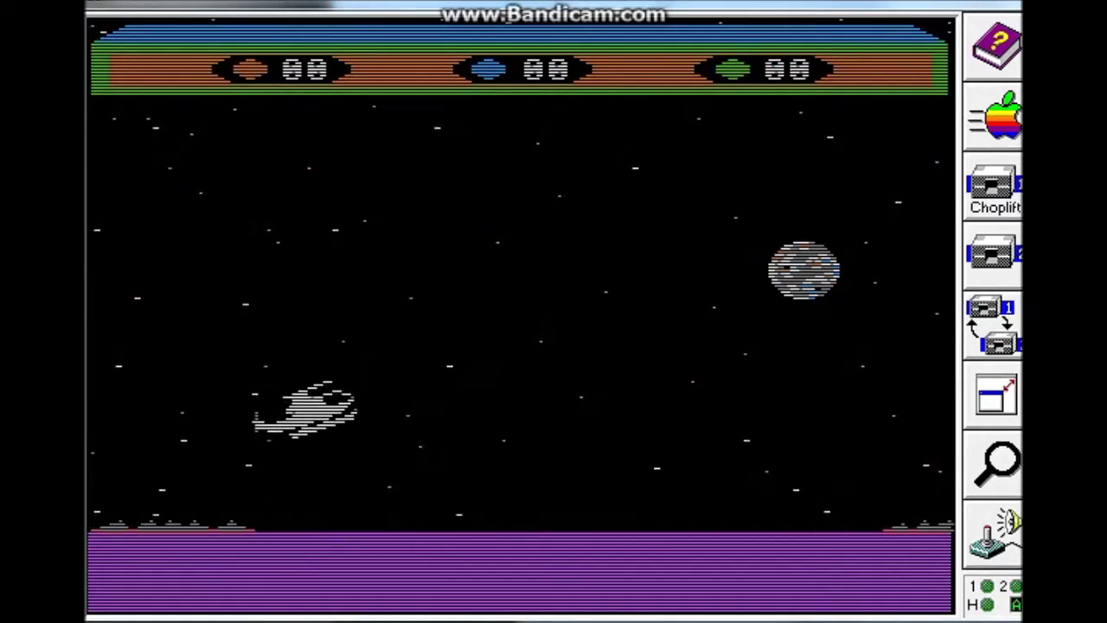
{"action": "key", "text": "Down"}
{"action": "key", "text": "Right"}
{"action": "key", "text": "Down"}
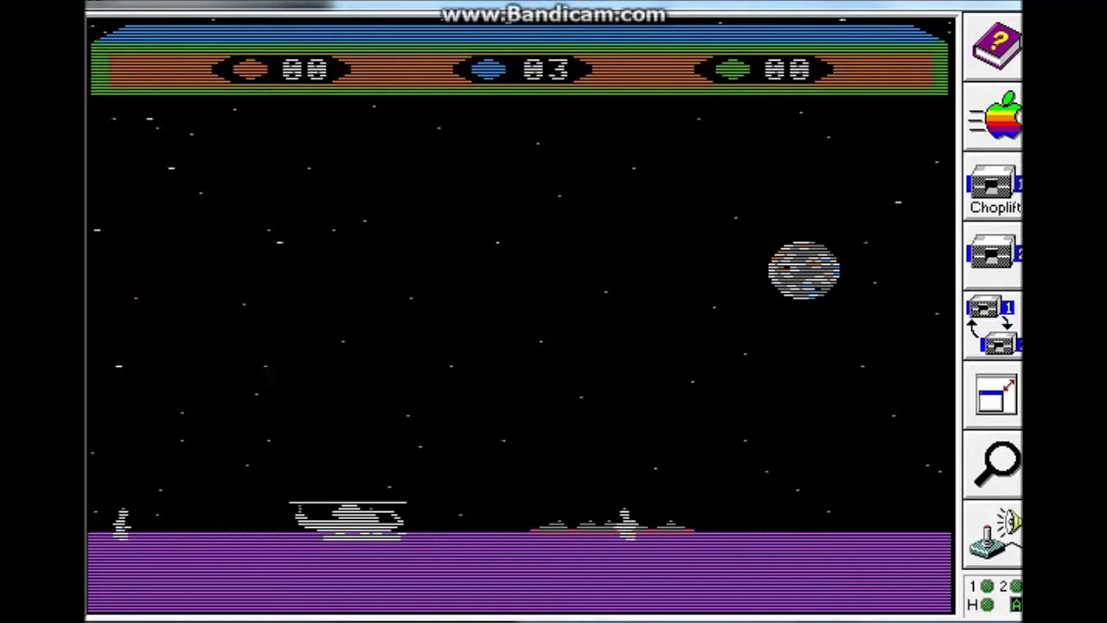
Lift the helicopter off, fly it over the tanks and descend to the ground near the hostages in Choplifter.
{"action": "key", "text": "Up"}
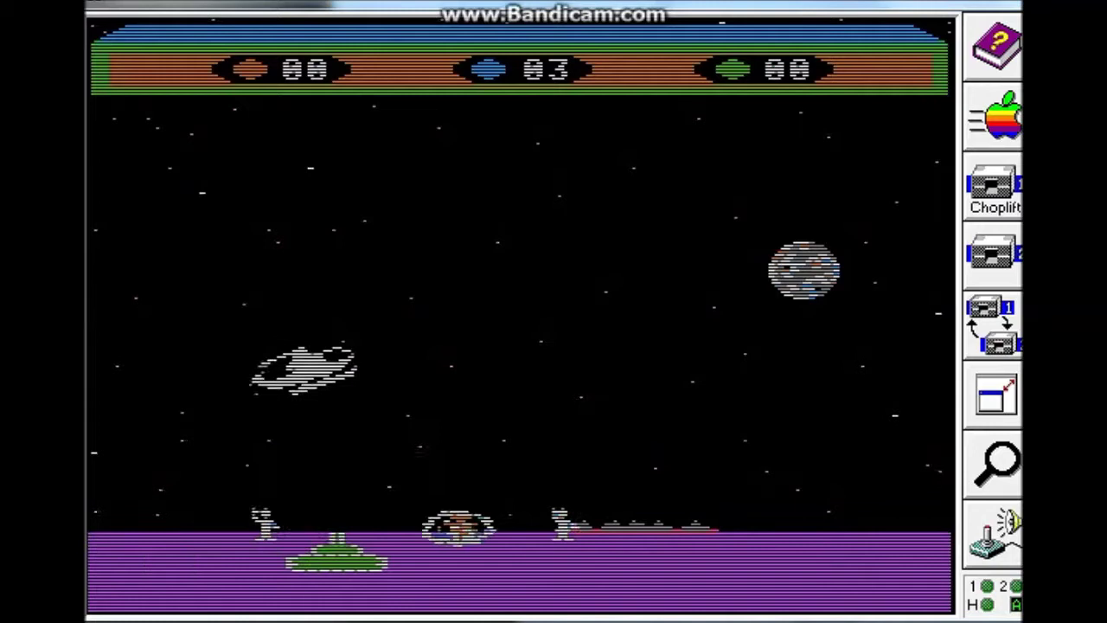
{"action": "key", "text": "Down"}
{"action": "key", "text": "Right"}
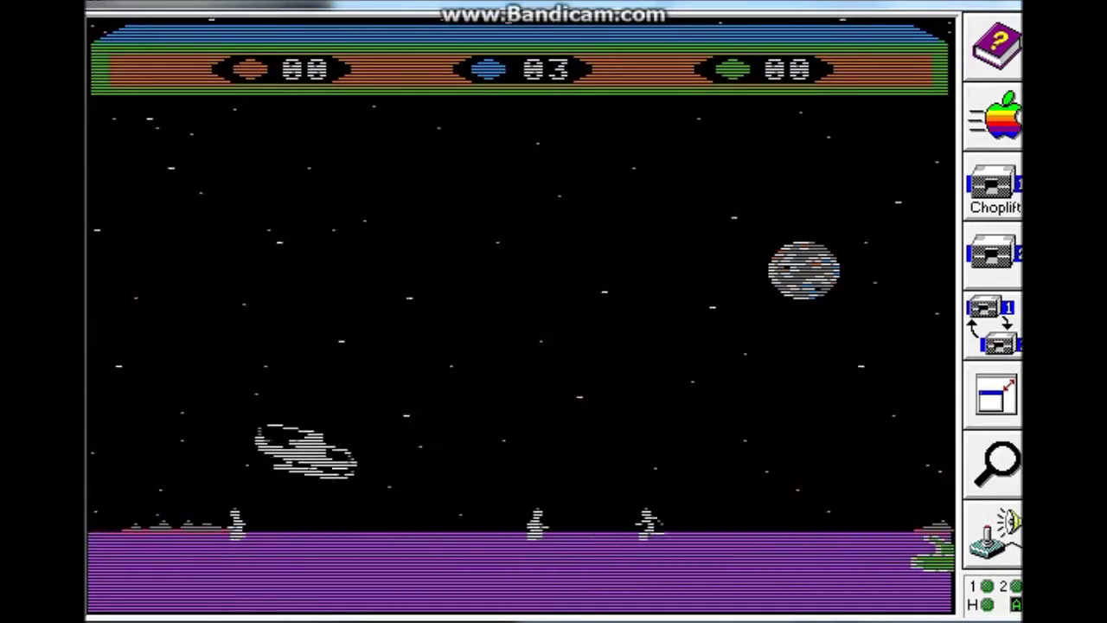
{"action": "key", "text": "Down"}
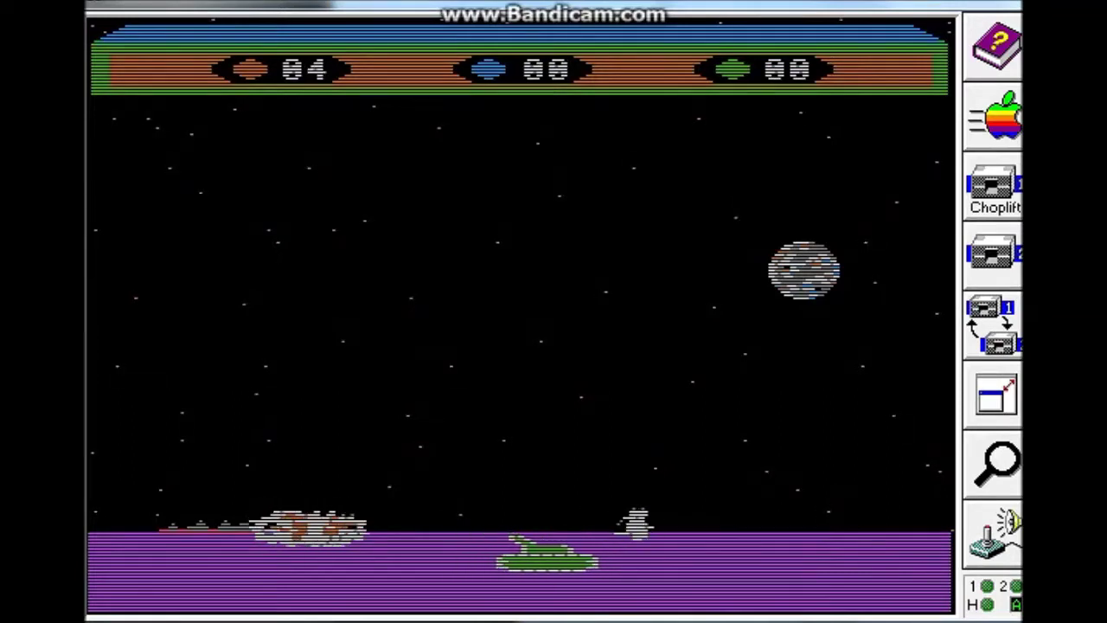
{"action": "key", "text": "F2"}
{"action": "left_click", "coordinate": [670, 442]}
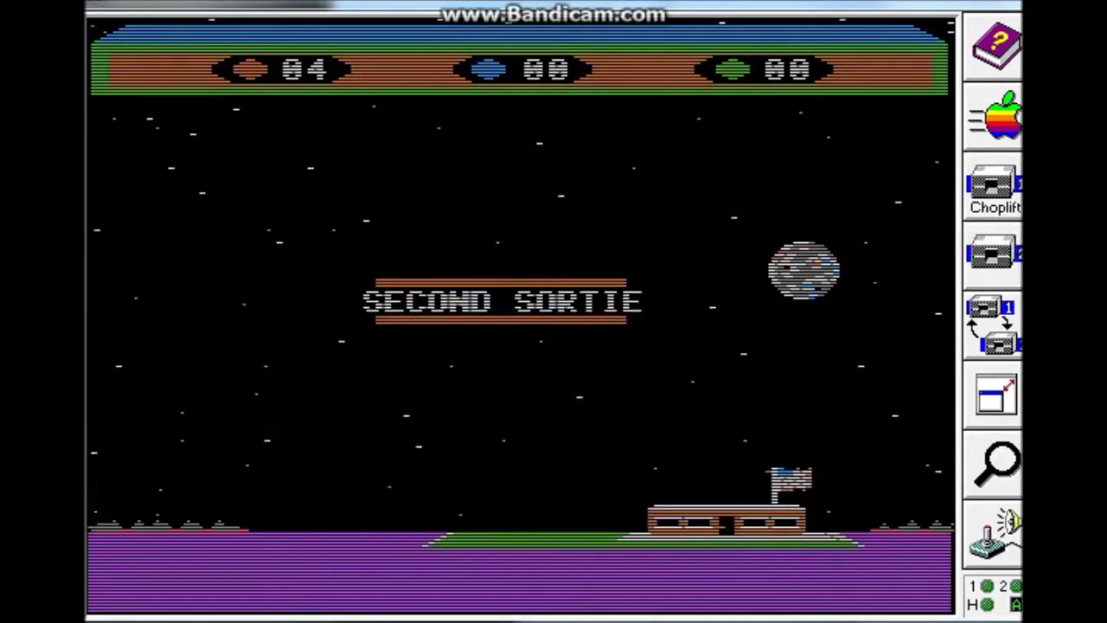
Look through the emulator's Input, Sound and Configuration settings, and view the debugger before returning to the game.
{"action": "key", "text": "F8"}
{"action": "left_click", "coordinate": [265, 65]}
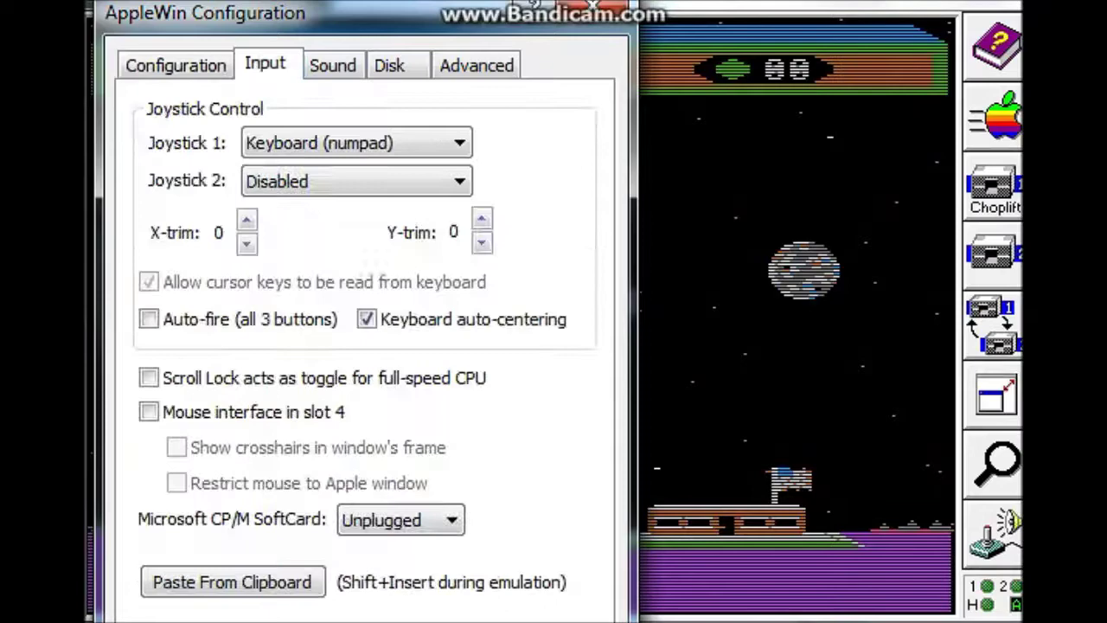
{"action": "left_click", "coordinate": [332, 64]}
{"action": "left_click", "coordinate": [176, 64]}
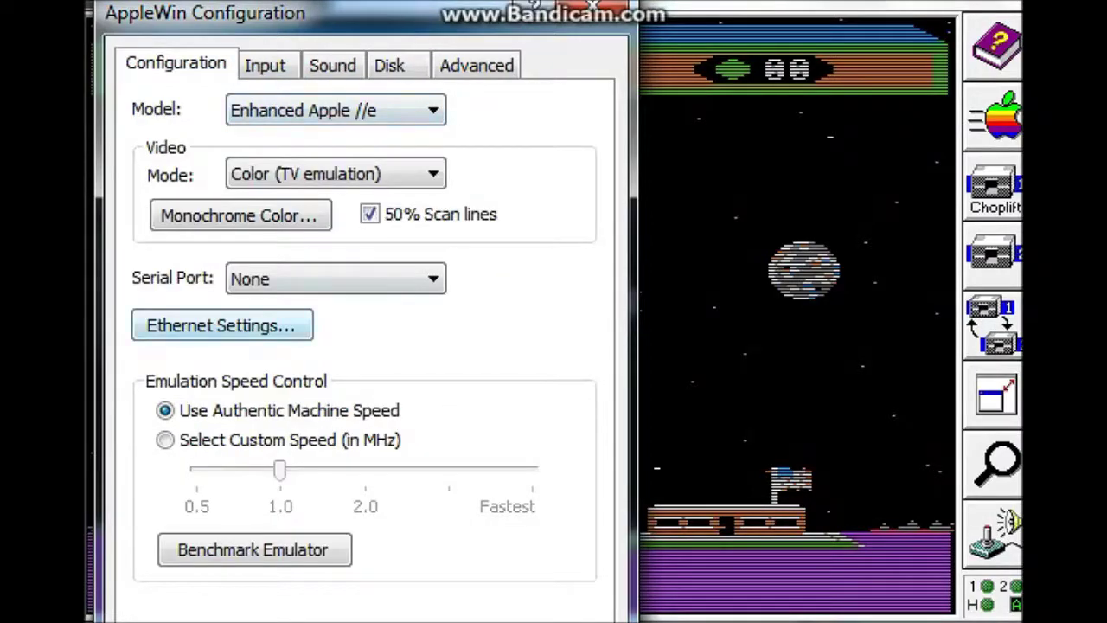
{"action": "key", "text": "Escape"}
{"action": "key", "text": "F7"}
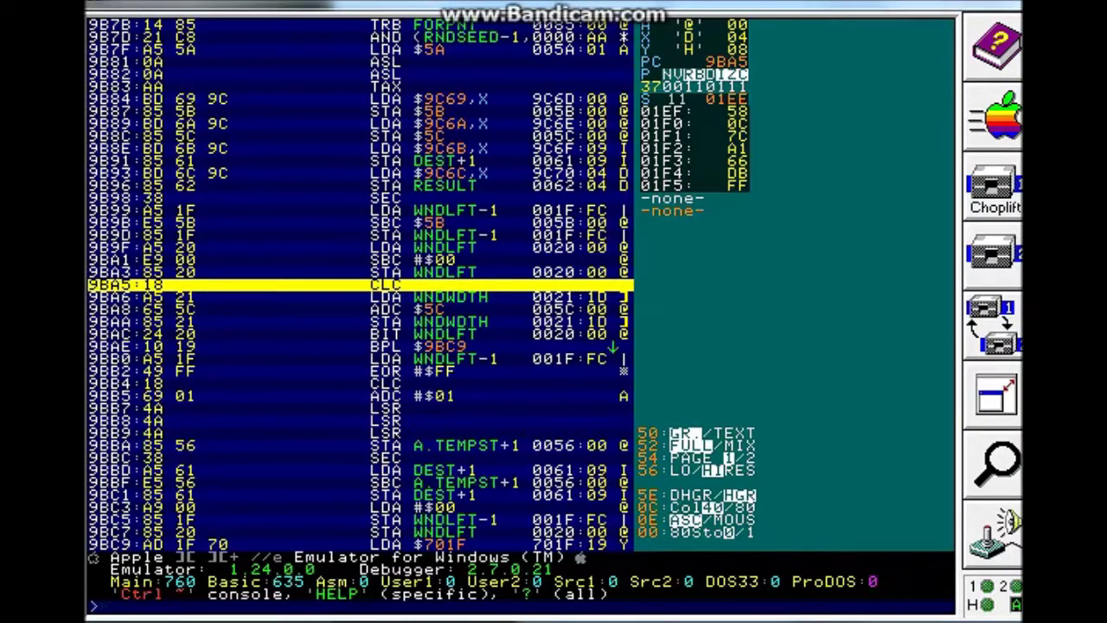
{"action": "key", "text": "F7"}
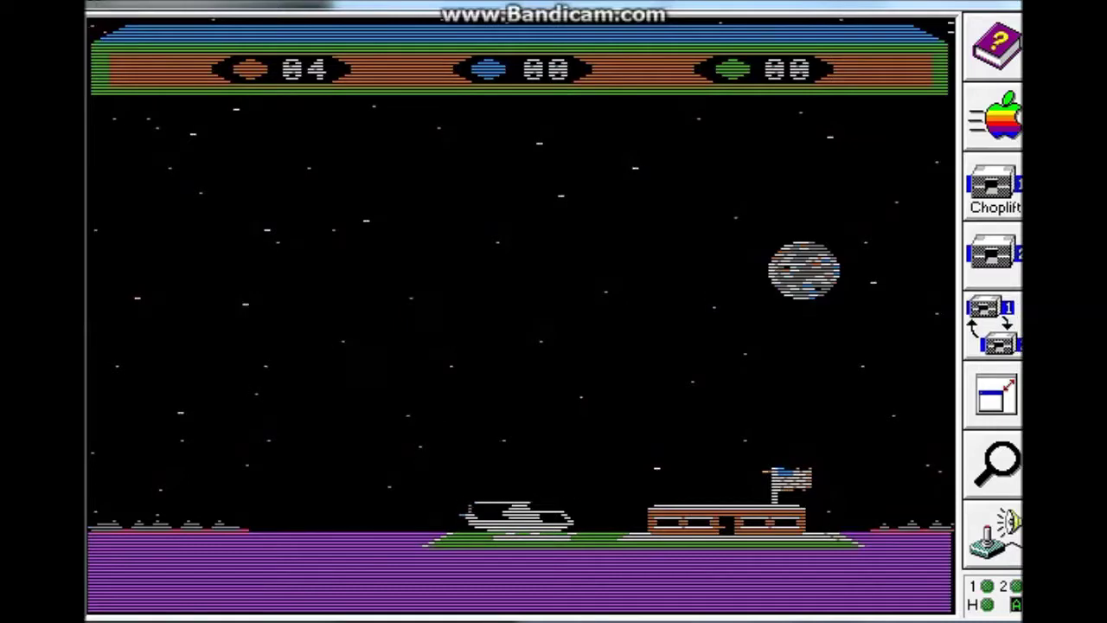
Load the Karateka (1984)(Broderbund) disk image into drive 1 and restart the emulated Apple to boot it.
{"action": "key", "text": "F3"}
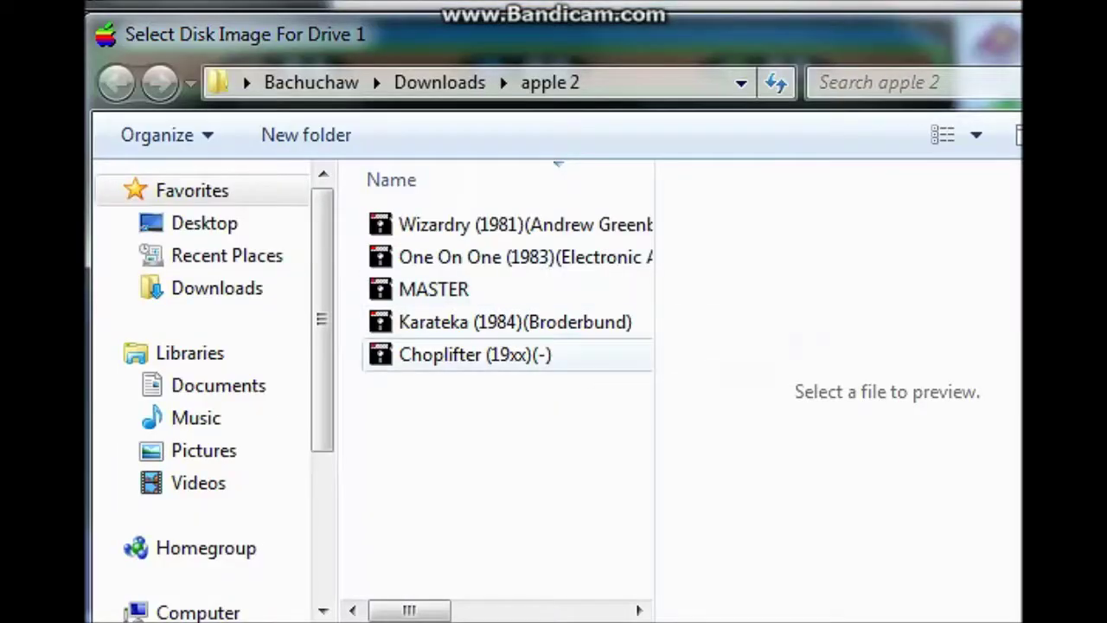
{"action": "key", "text": "Up"}
{"action": "key", "text": "Return"}
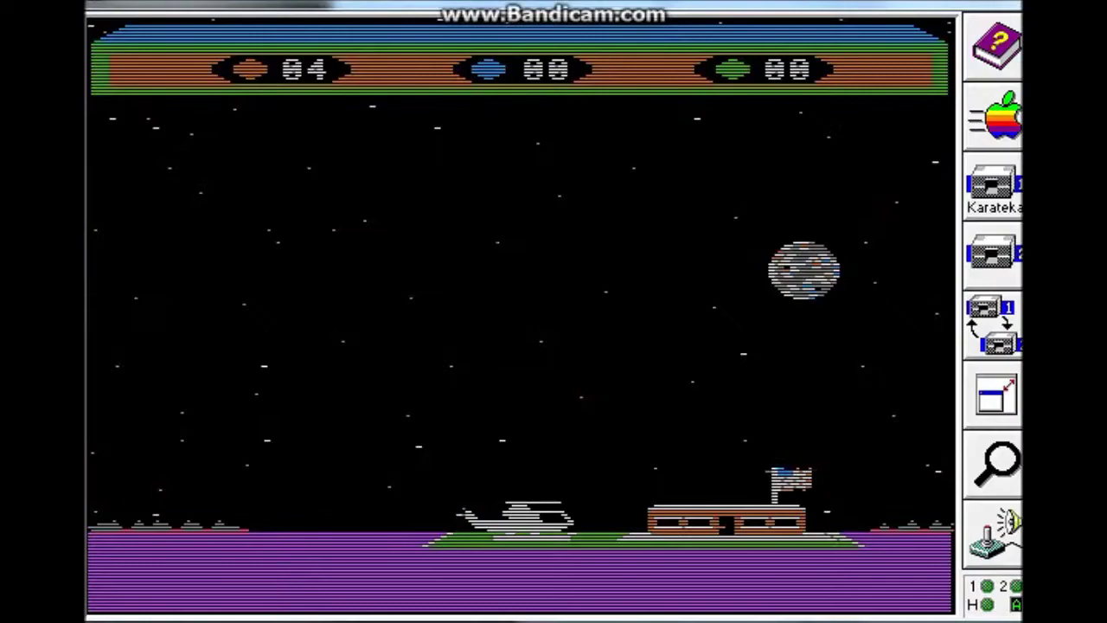
{"action": "key", "text": "F2"}
{"action": "key", "text": "Return"}
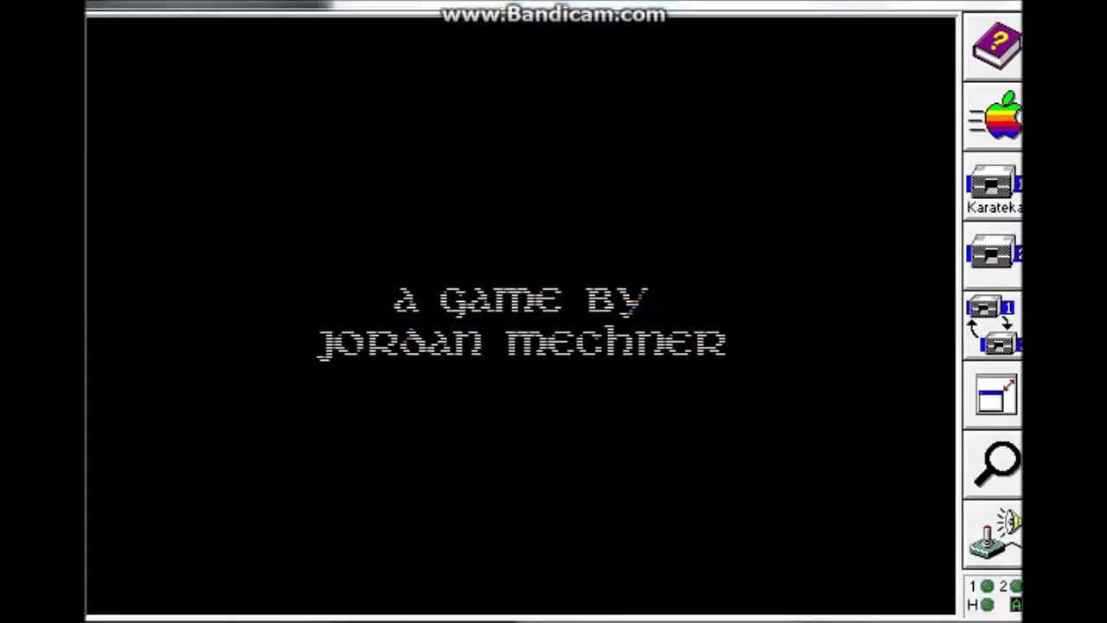
{"action": "key", "text": "F2"}
{"action": "key", "text": "Right"}
{"action": "key", "text": "Return"}
Load the MASTER disk image from the apple 2 folder into drive 1 and restart the emulated Apple from it.
{"action": "key", "text": "F3"}
{"action": "double_click", "coordinate": [435, 289]}
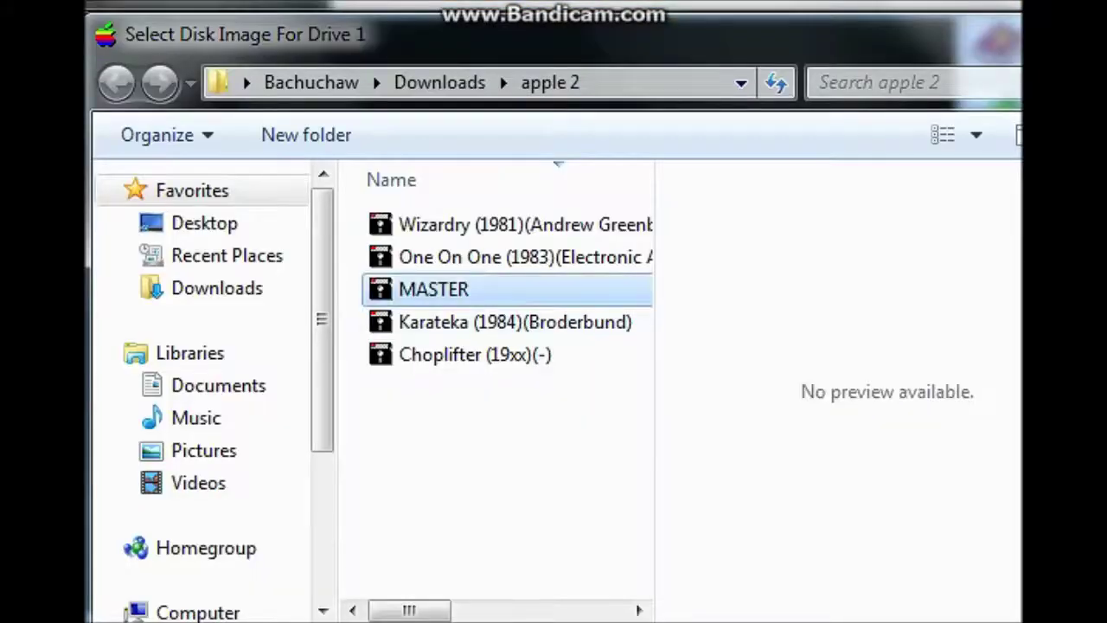
{"action": "key", "text": "F2"}
{"action": "key", "text": "Return"}
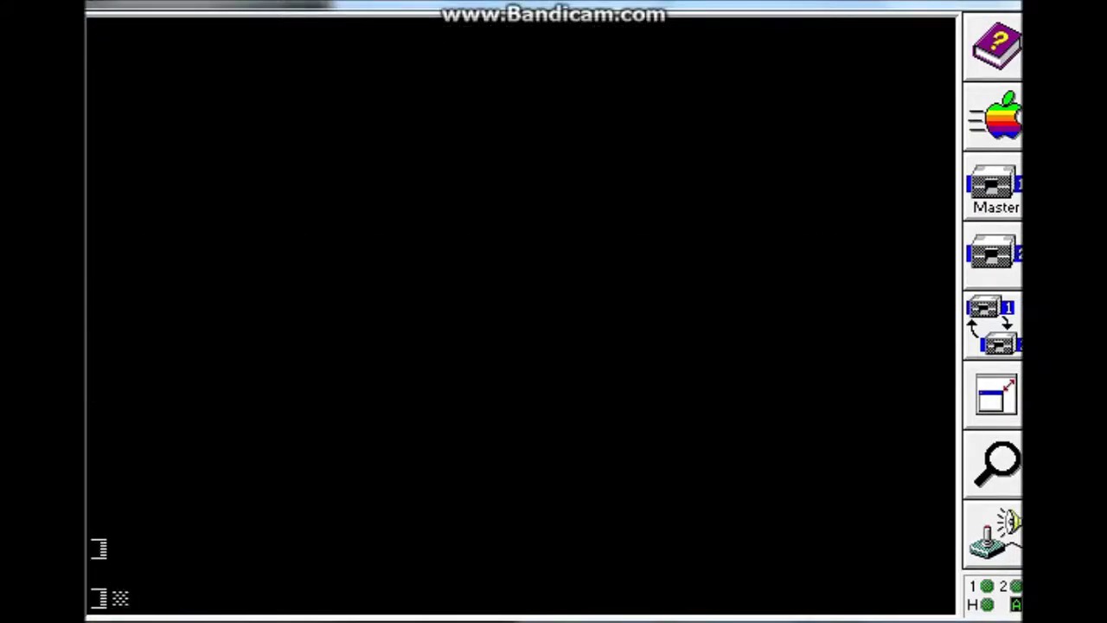
View the emulator's help contents and close the help window.
{"action": "key", "text": "F1"}
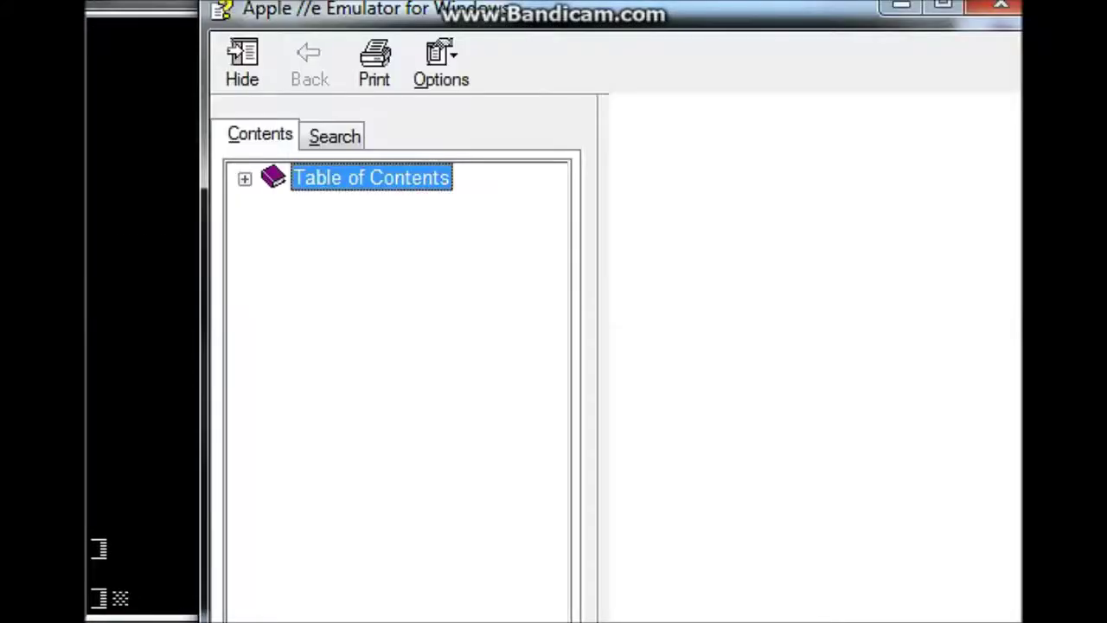
{"action": "left_click", "coordinate": [1001, 6]}
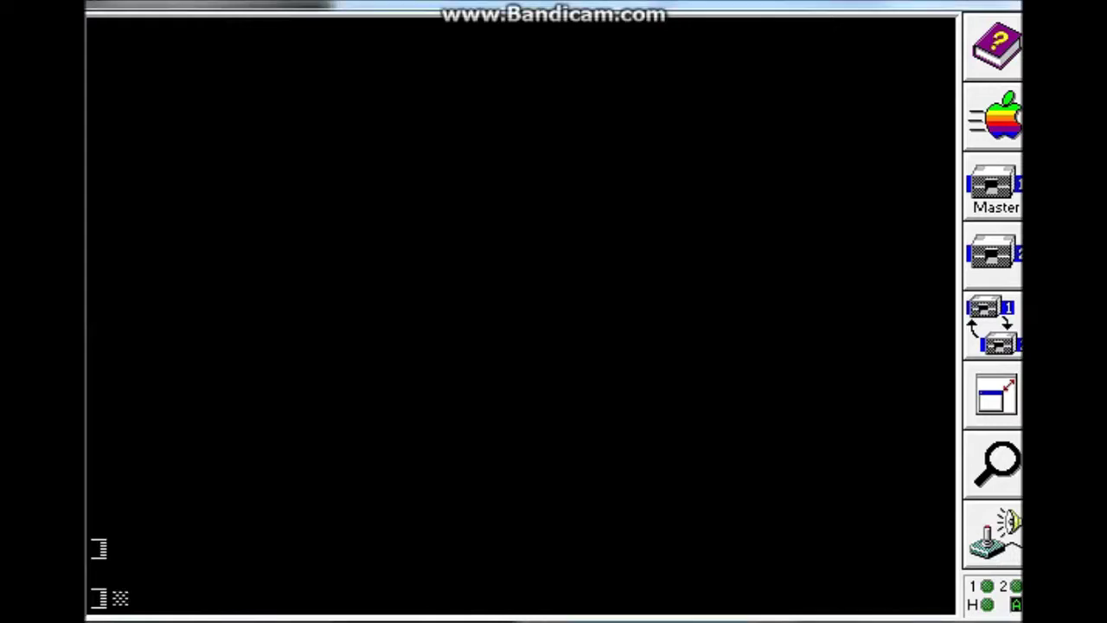
Enter the lines AND YEA and I HOPE YOU GUYS ENJOYED MY VIDEO at the BASIC prompt, and start another line with B.
{"action": "type", "text": "ND YEA"}
{"action": "key", "text": "Return"}
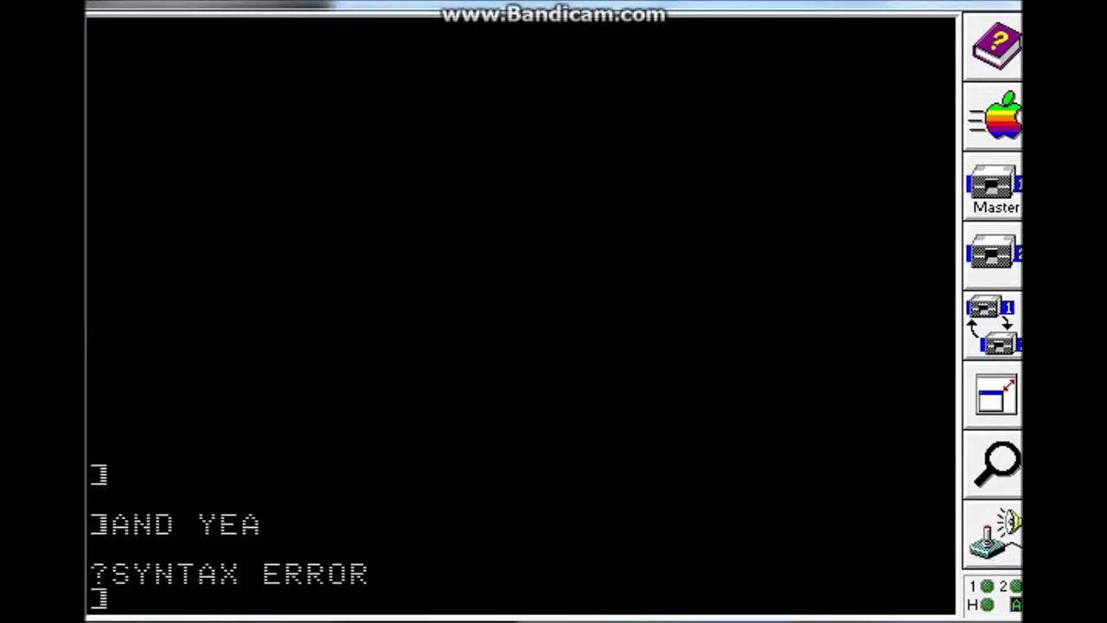
{"action": "type", "text": "I HOPE YOU "}
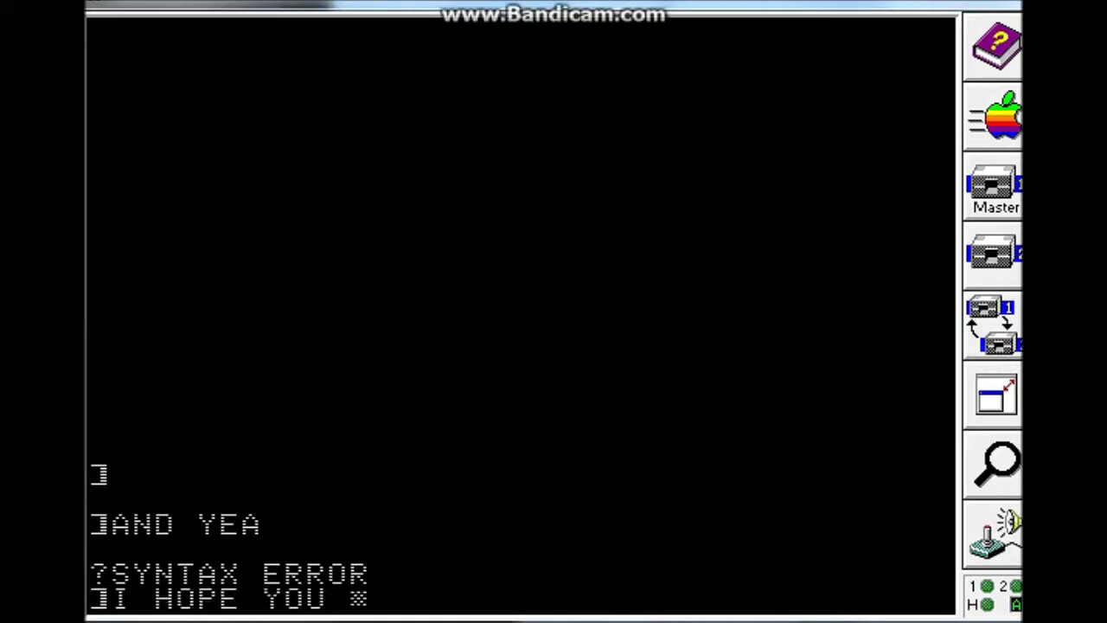
{"action": "type", "text": "GUYS ENJOYED MY VIDEO"}
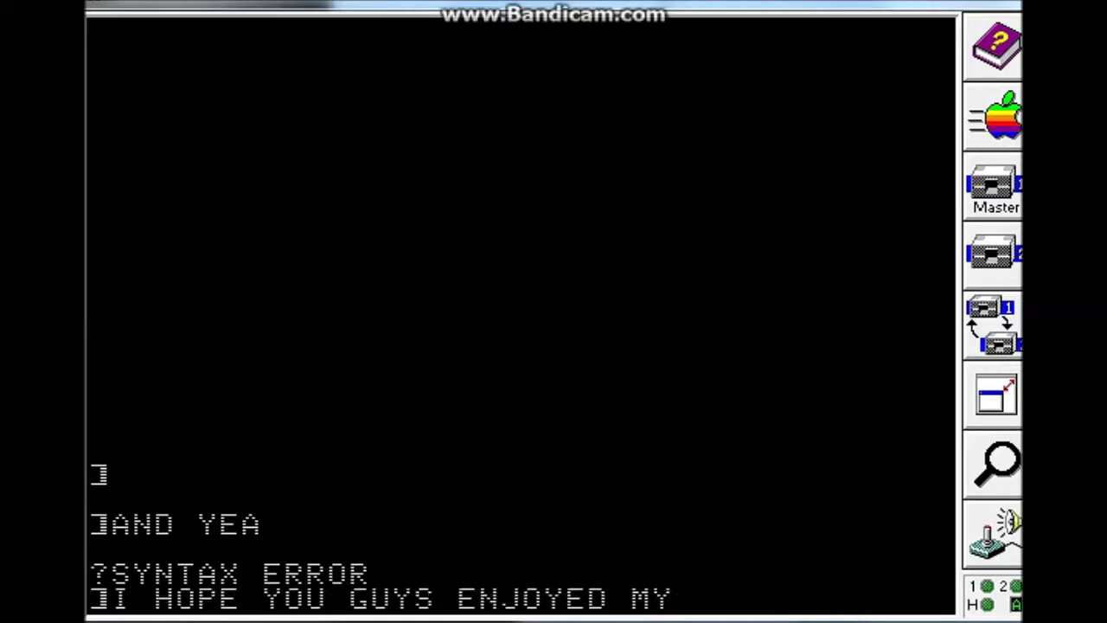
{"action": "key", "text": "Return"}
{"action": "type", "text": "B"}
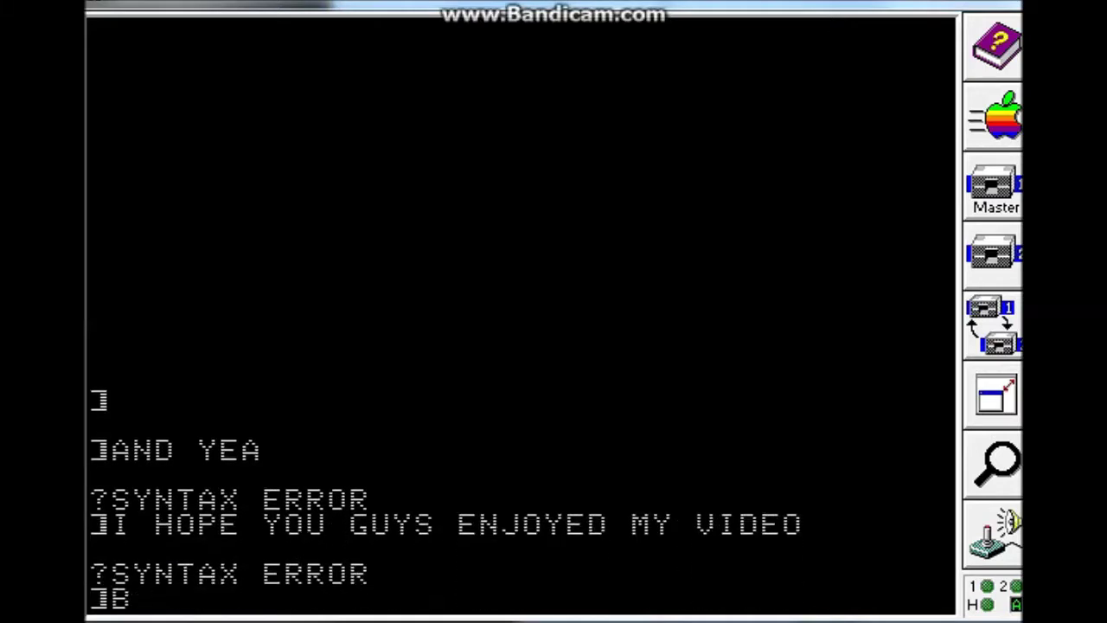